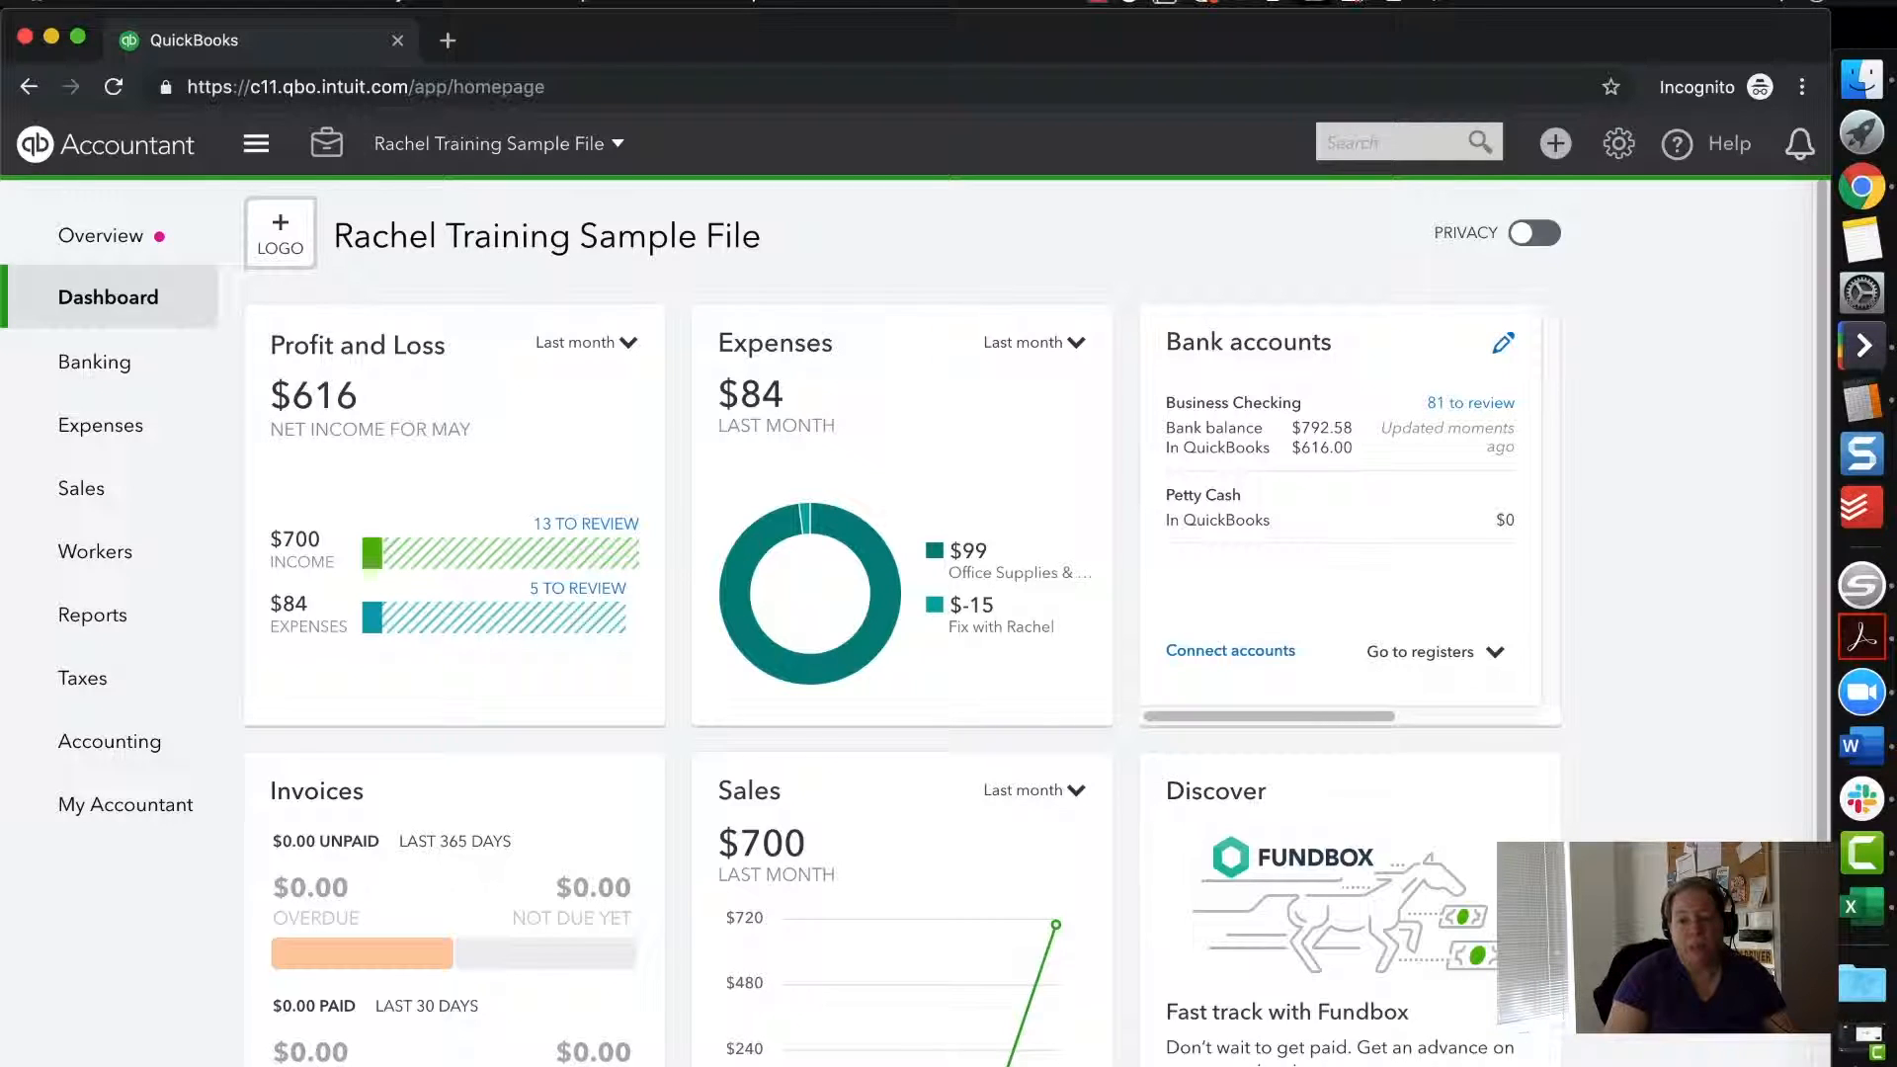
Step: Switch to Excel and delete the first row, holding the bank and ending balances, from the Register (1).xls worksheet
click(1857, 909)
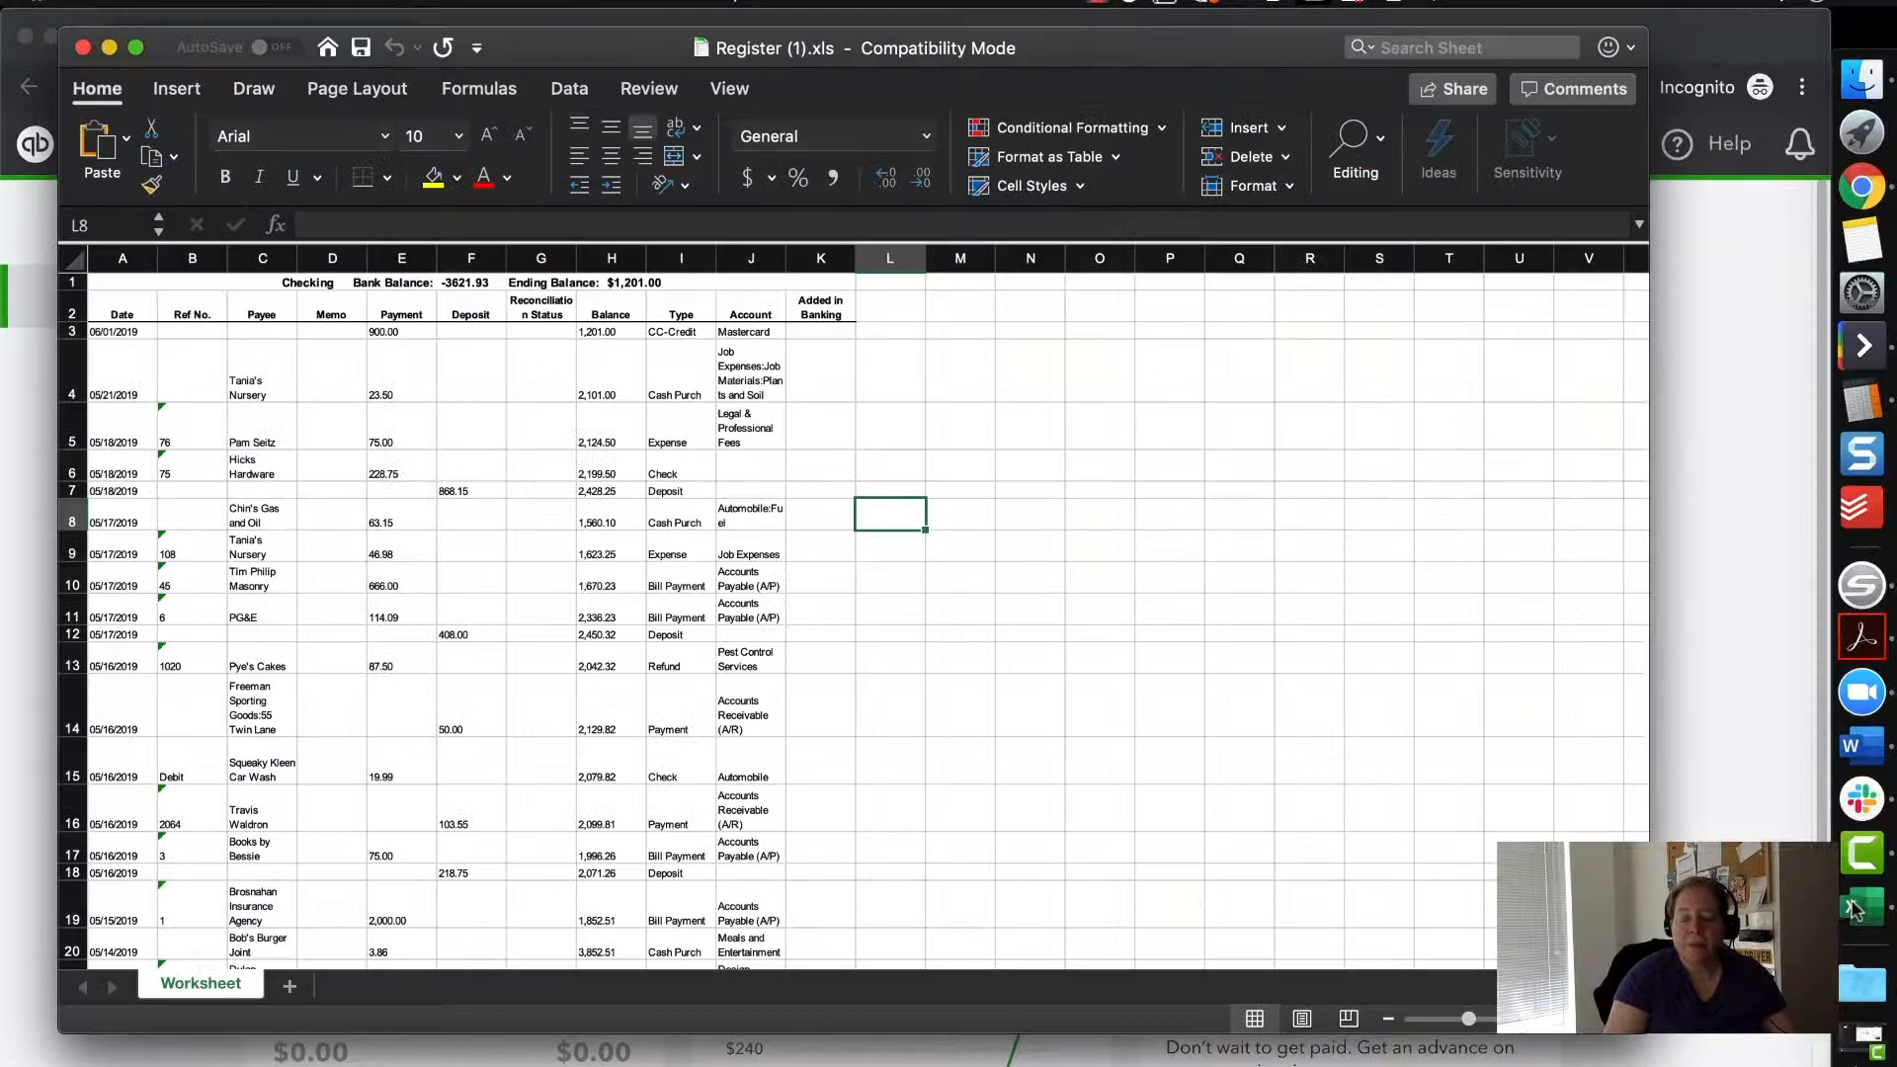
click(1139, 393)
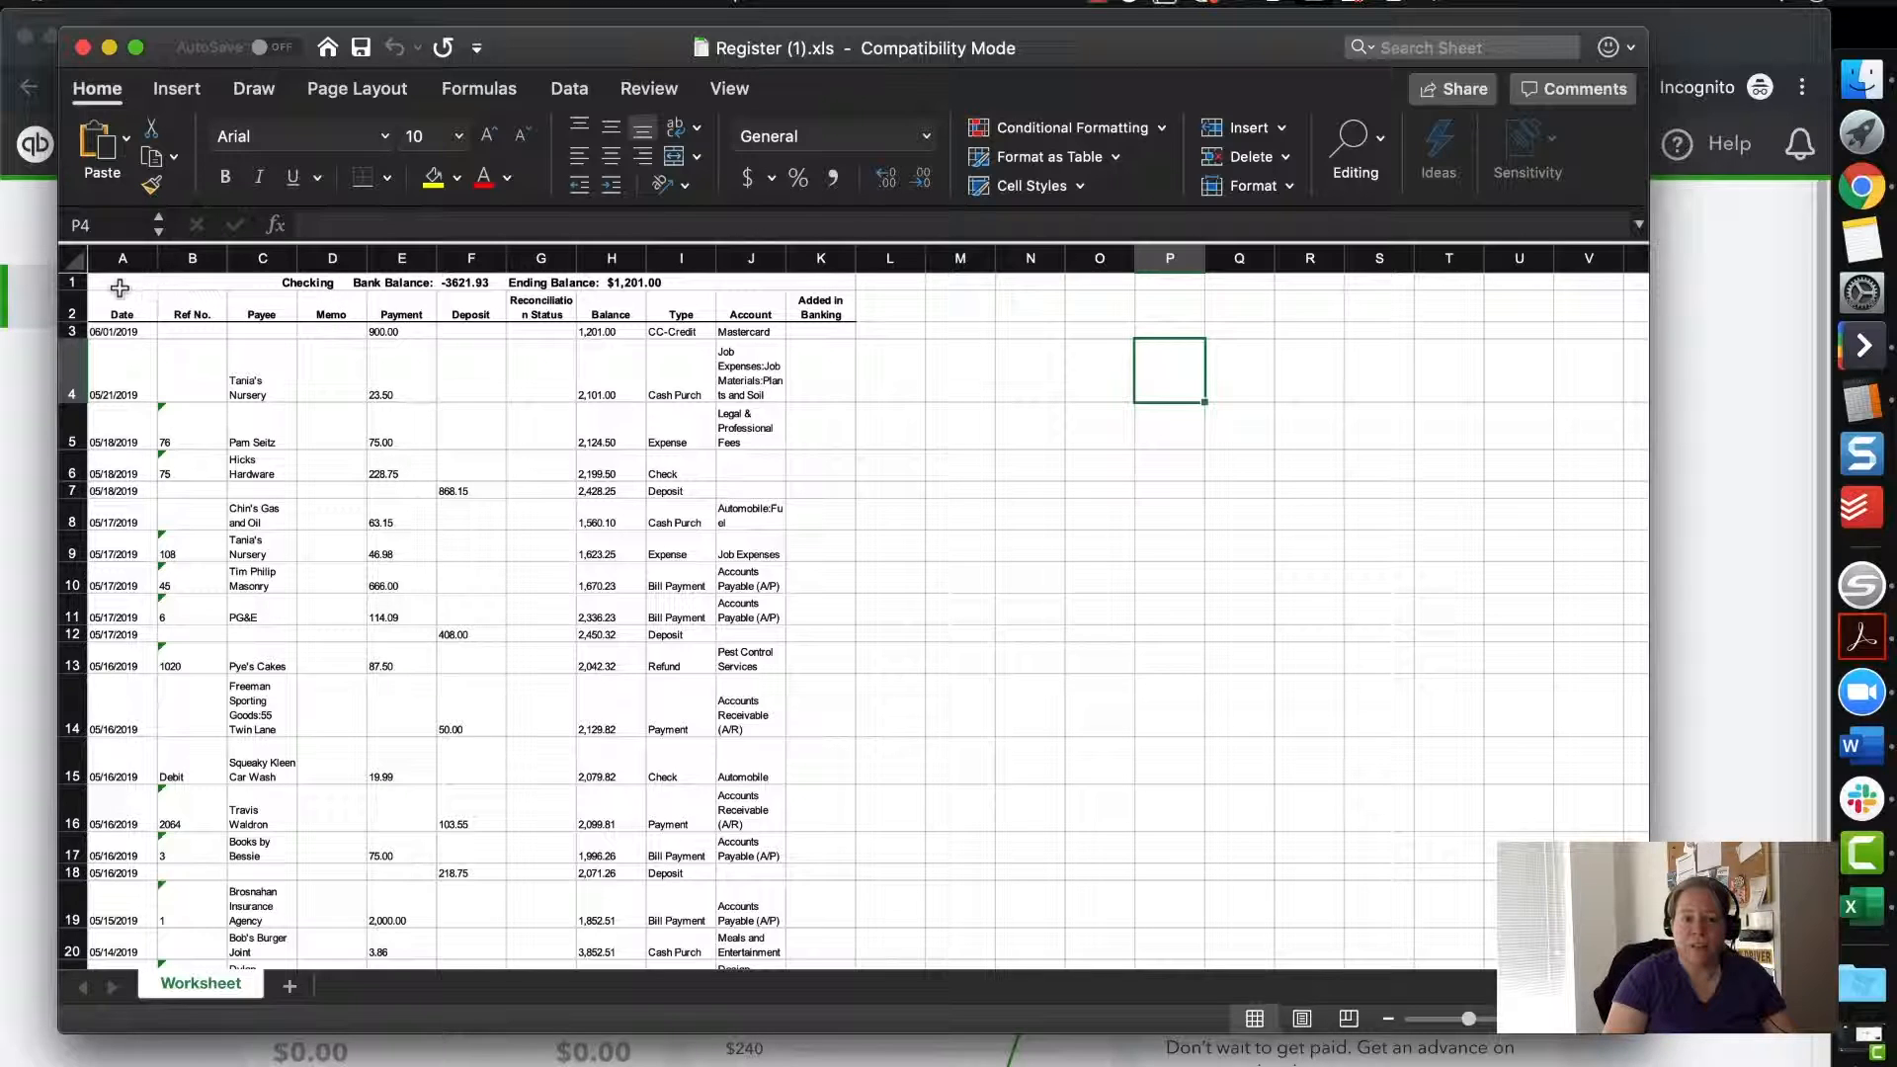
click(71, 283)
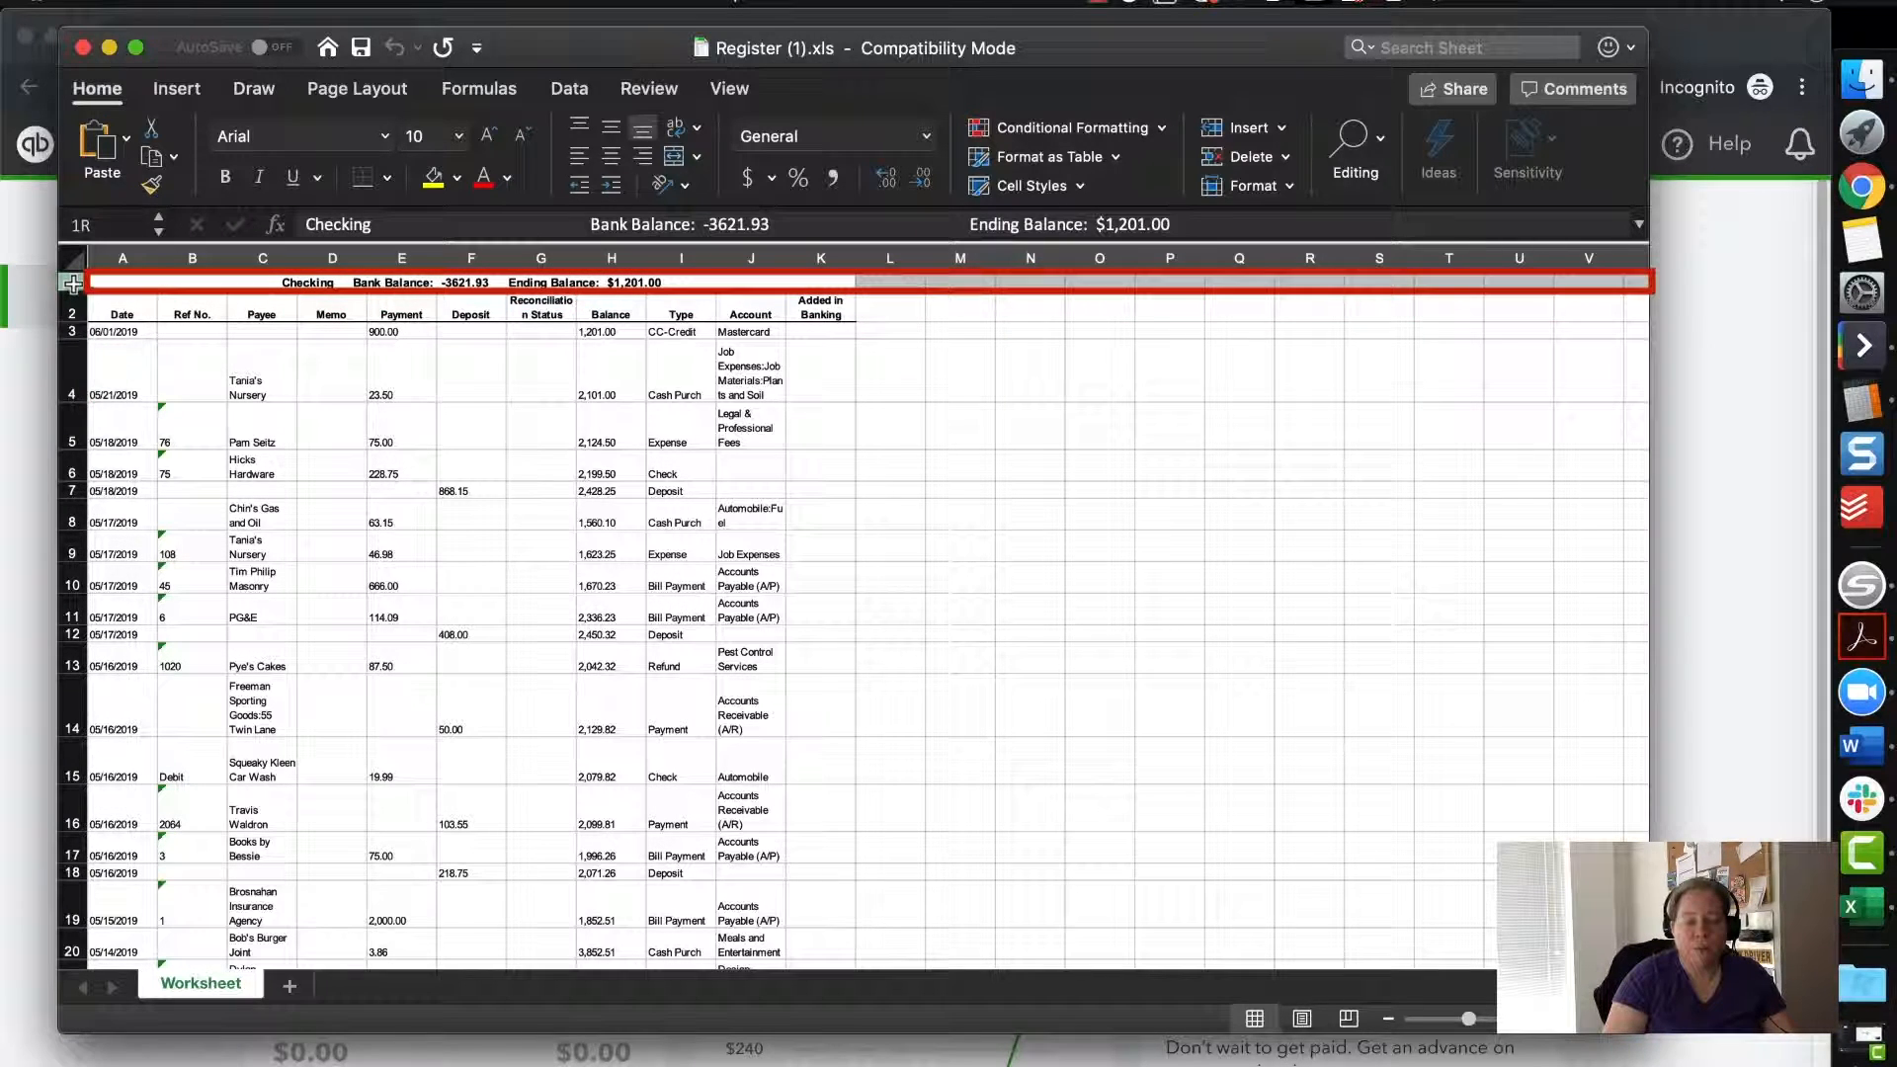
right_click(71, 283)
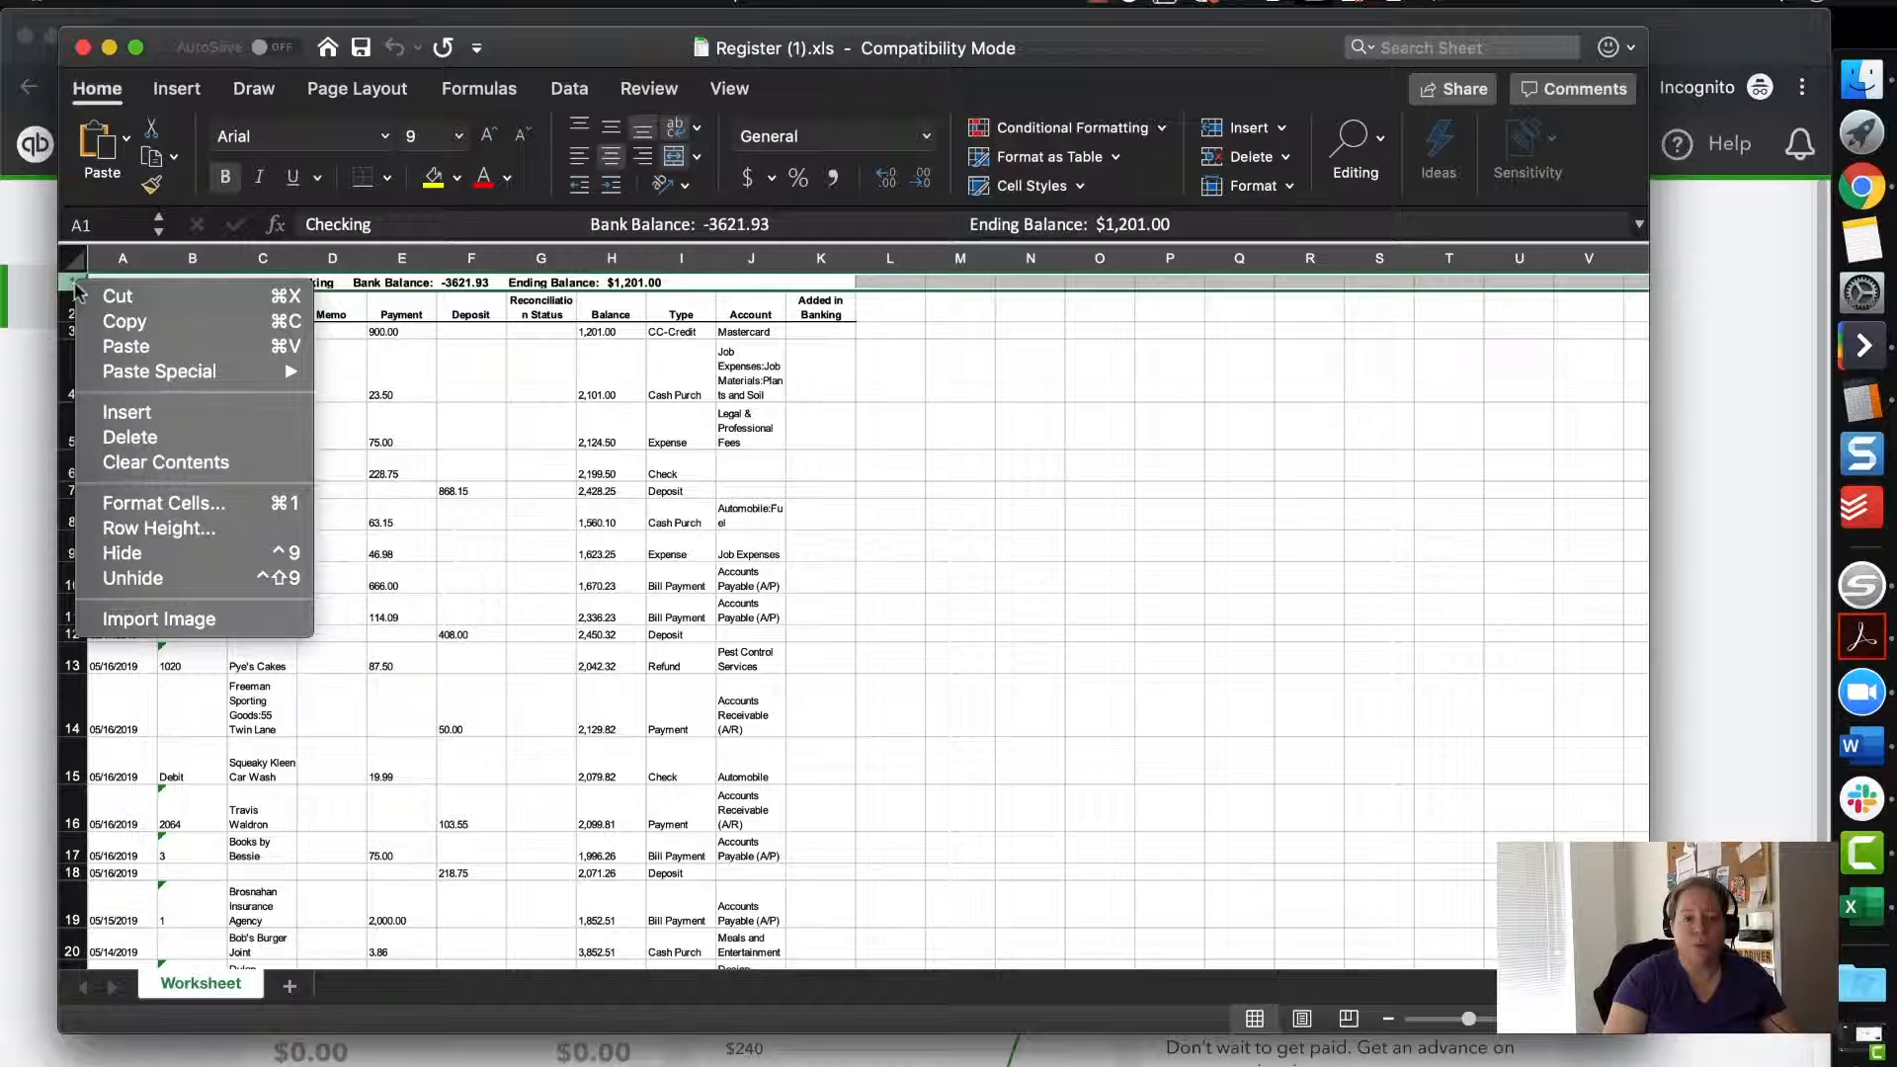
click(166, 436)
click(402, 426)
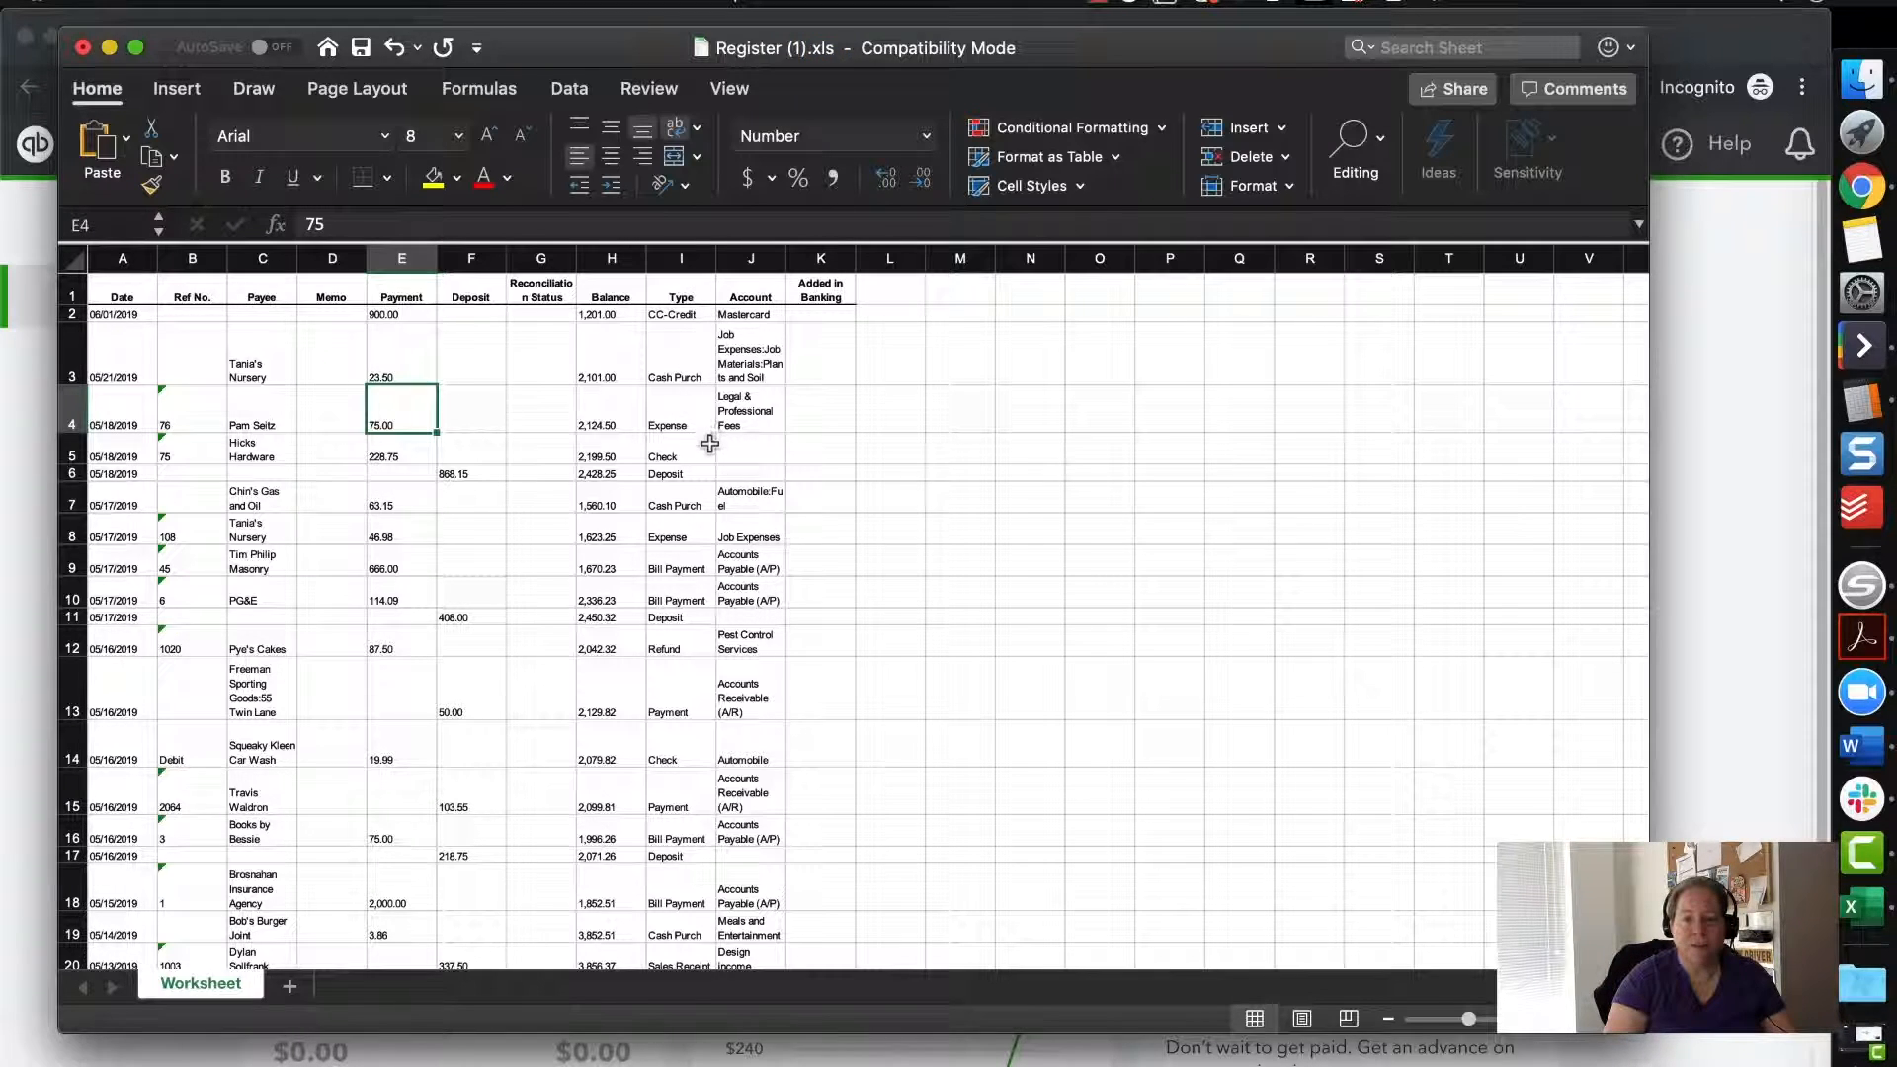
Step: Save the workbook to the Desktop as Register in CSV UTF-8 (Comma delimited) (.csv) format
click(158, 6)
click(183, 187)
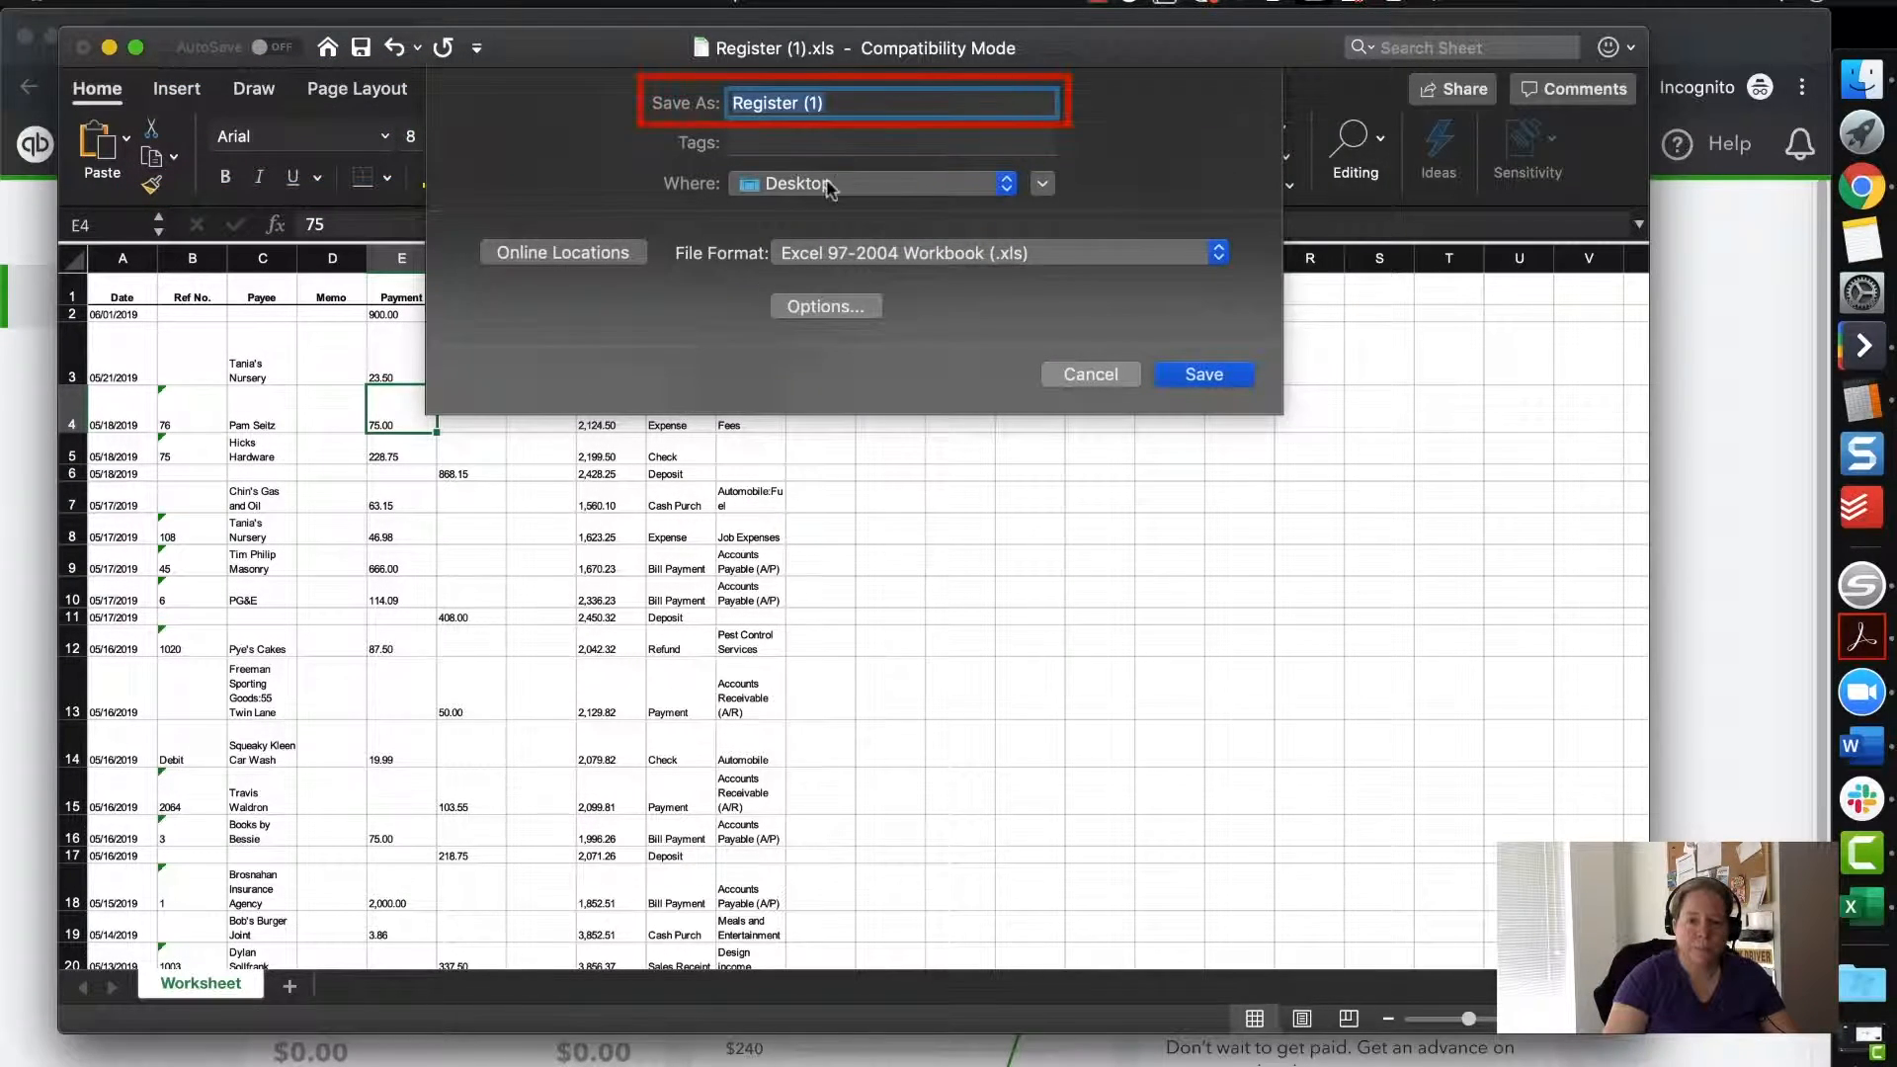
text(Register)
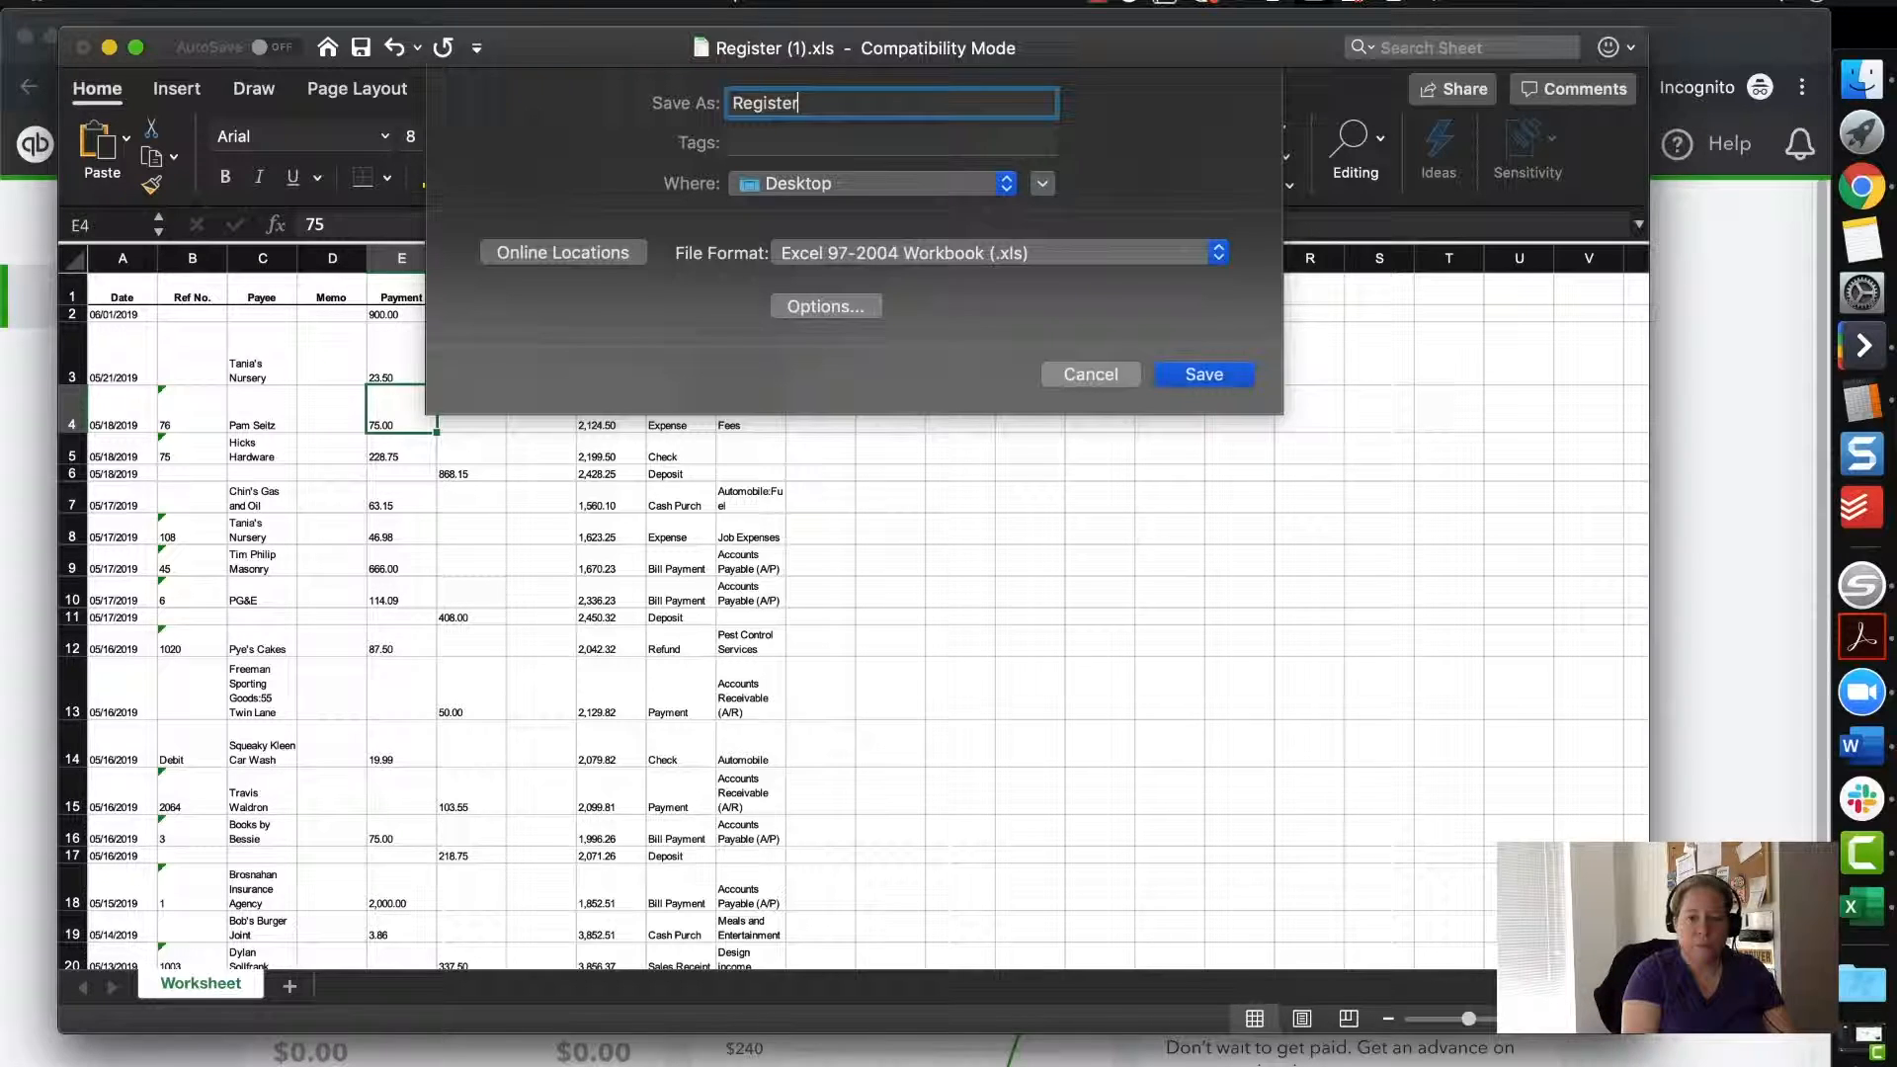
click(874, 259)
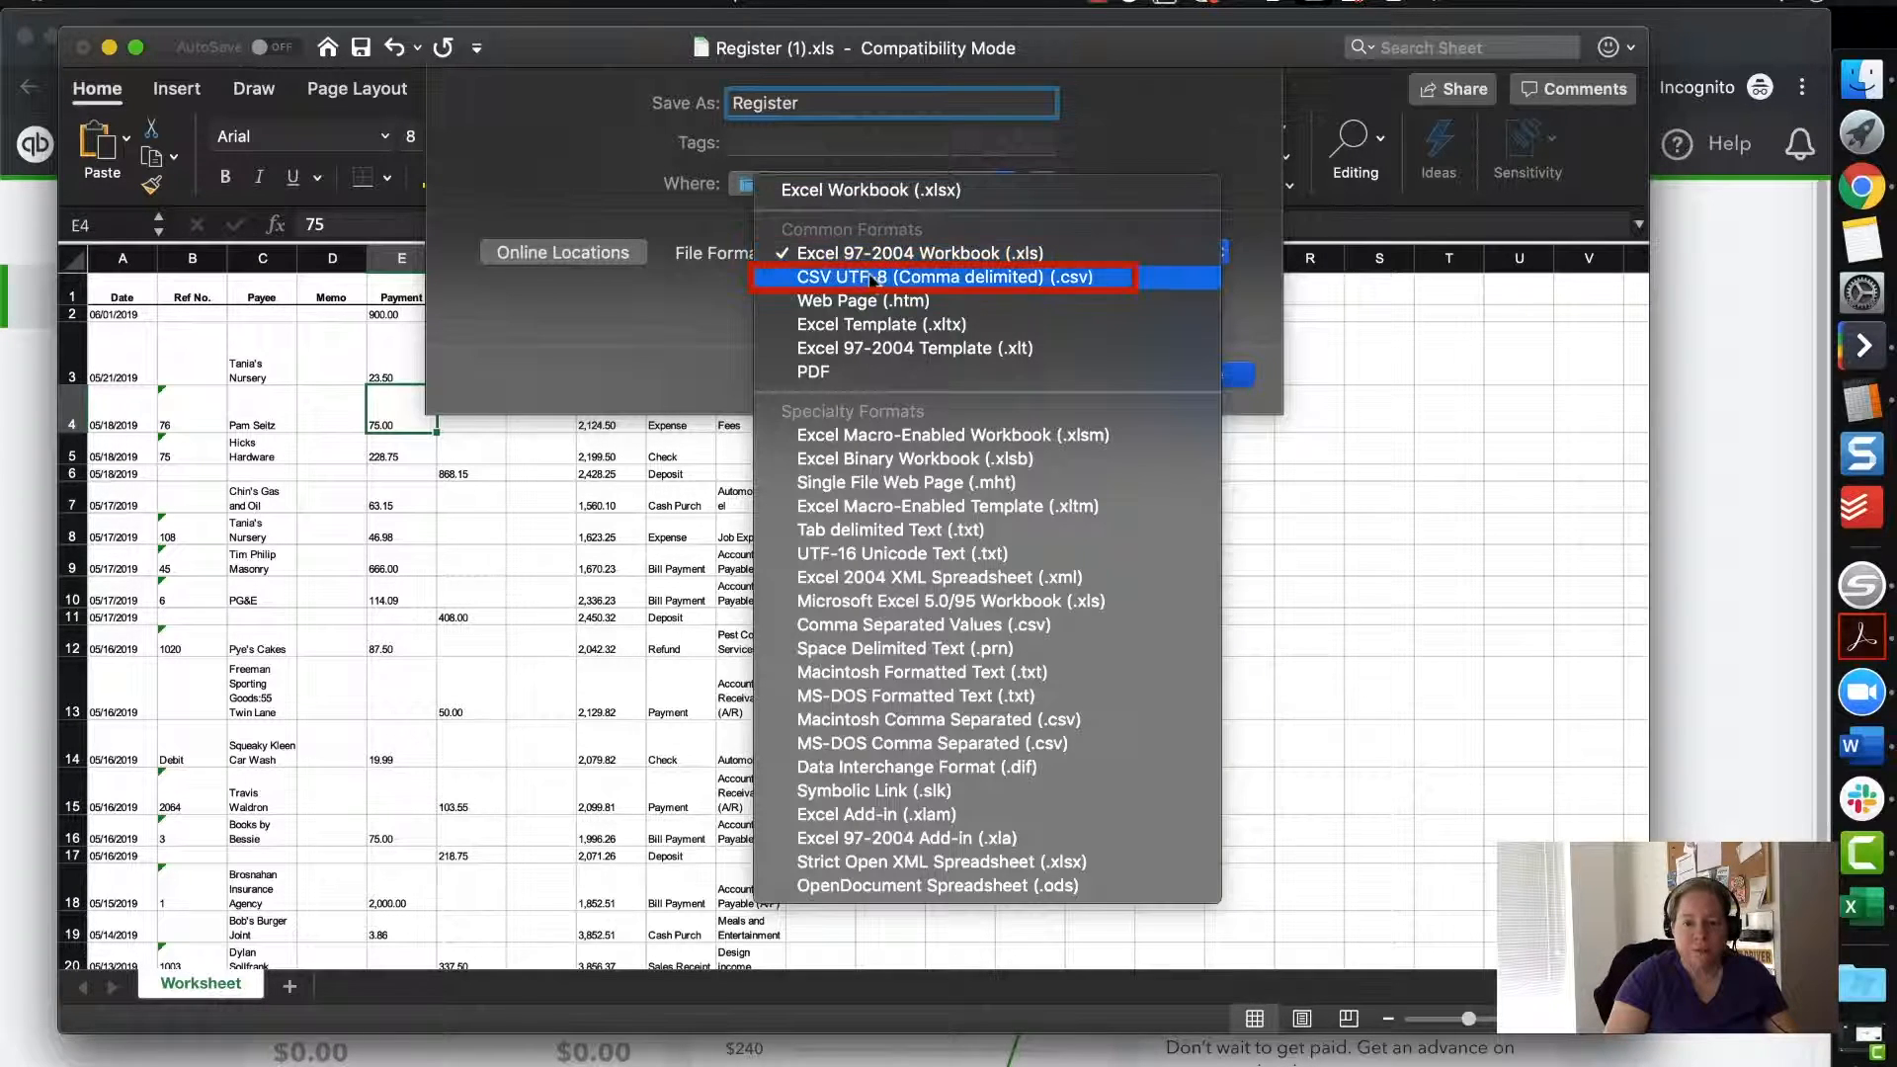
click(874, 276)
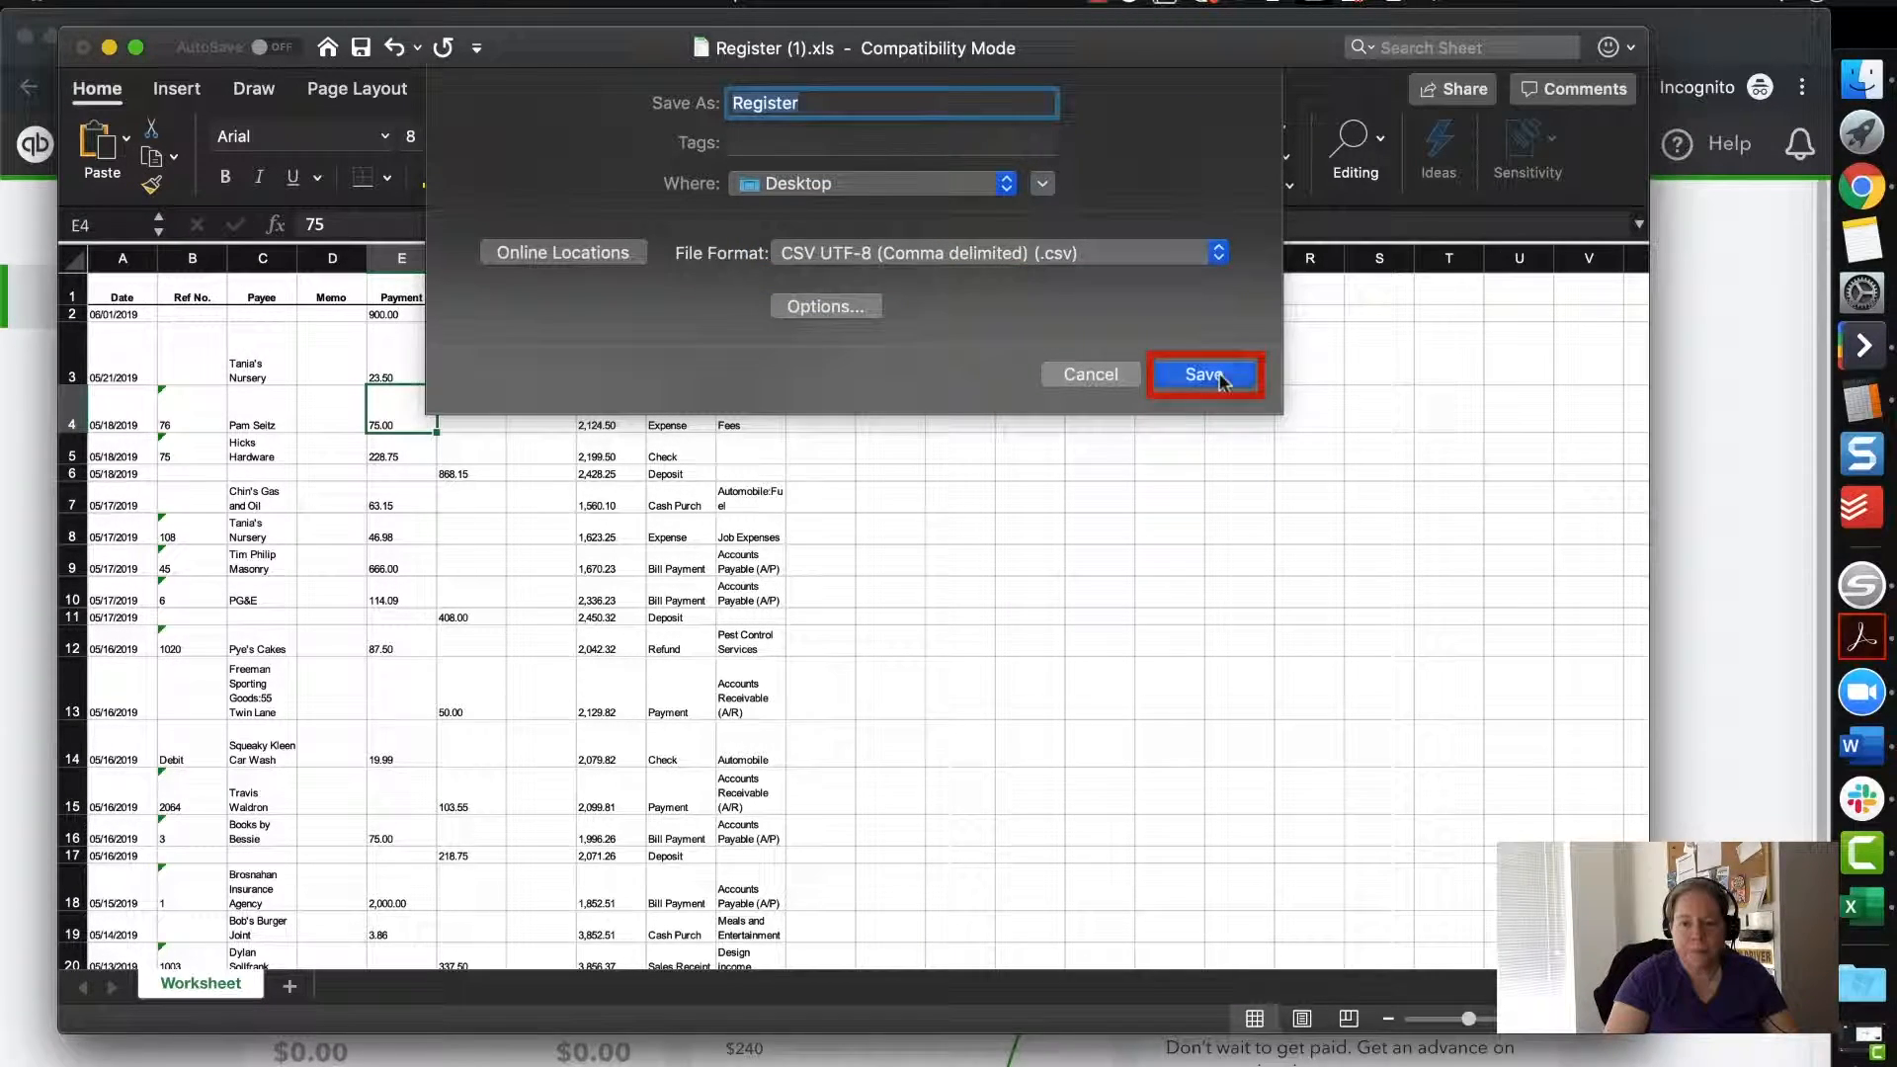
click(1213, 375)
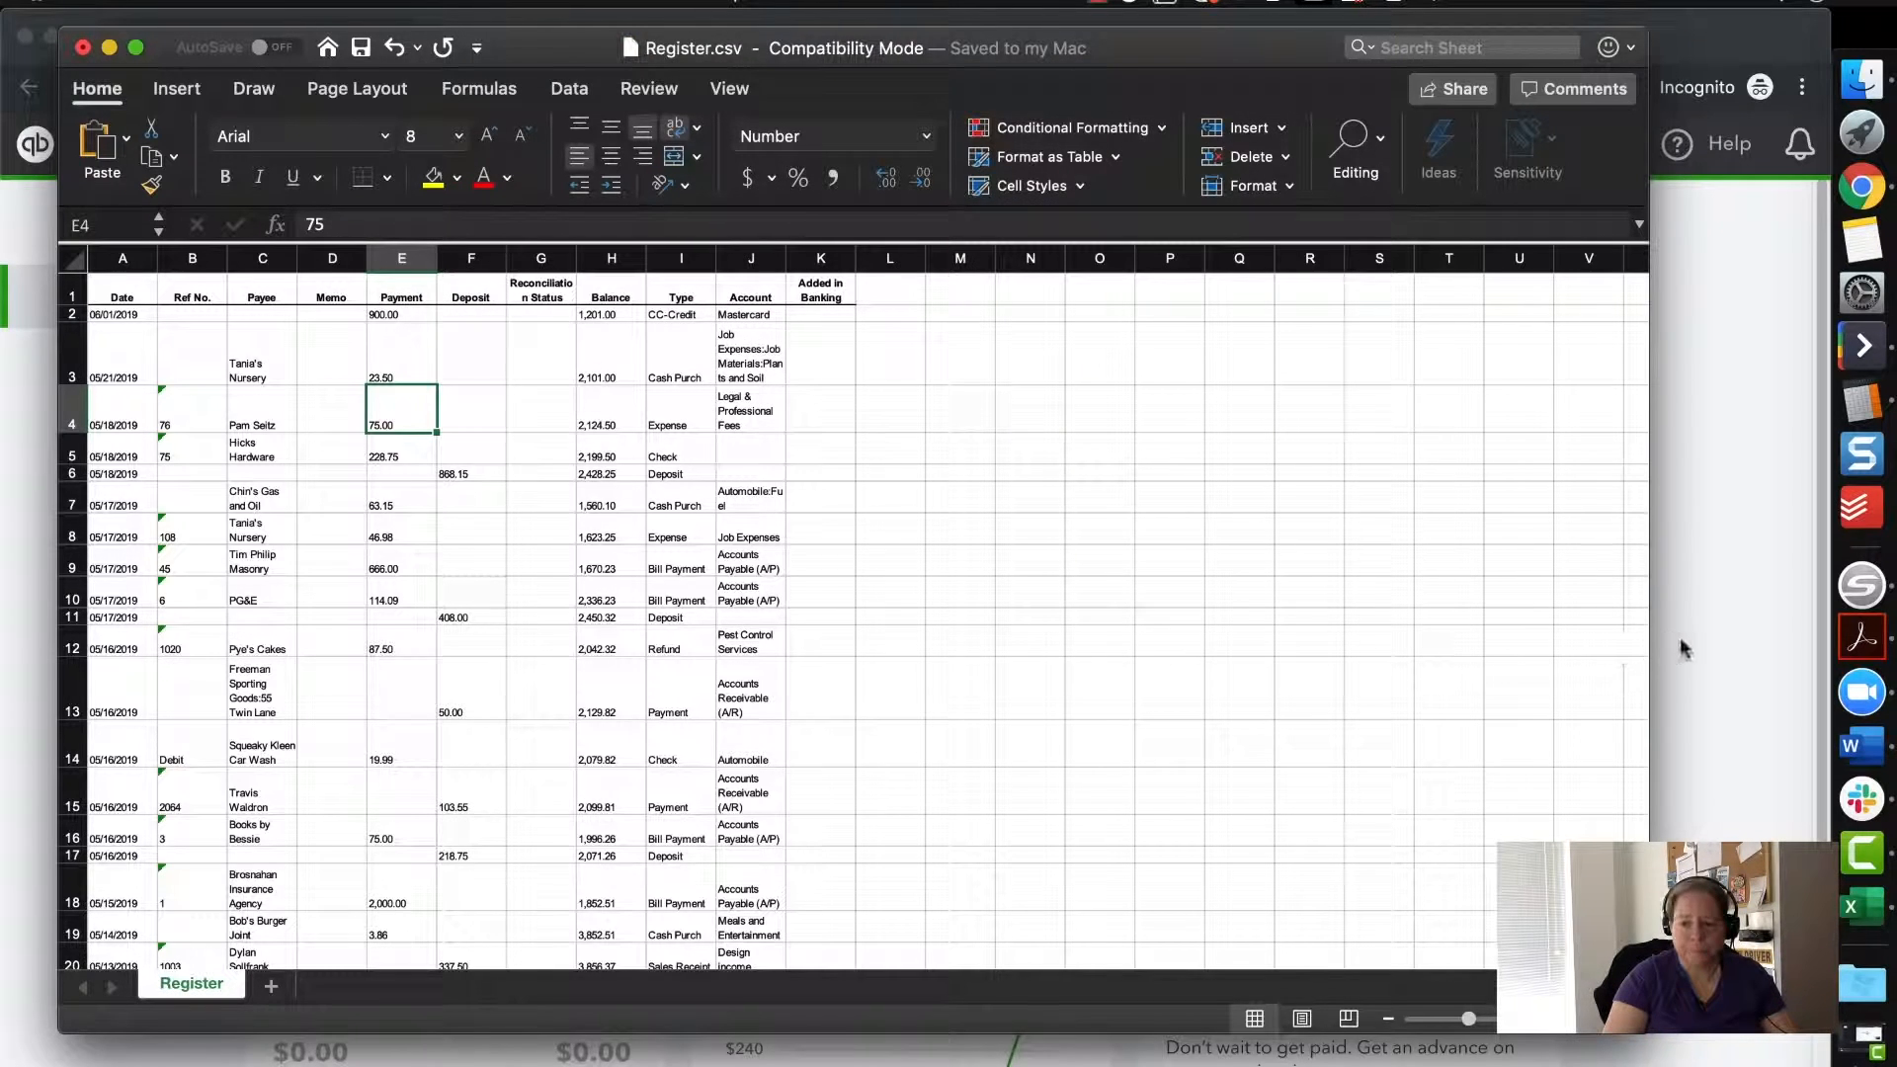
Step: Switch back to QuickBooks, open the Bank and Credit Cards page and start a manual file upload of transactions
click(1684, 650)
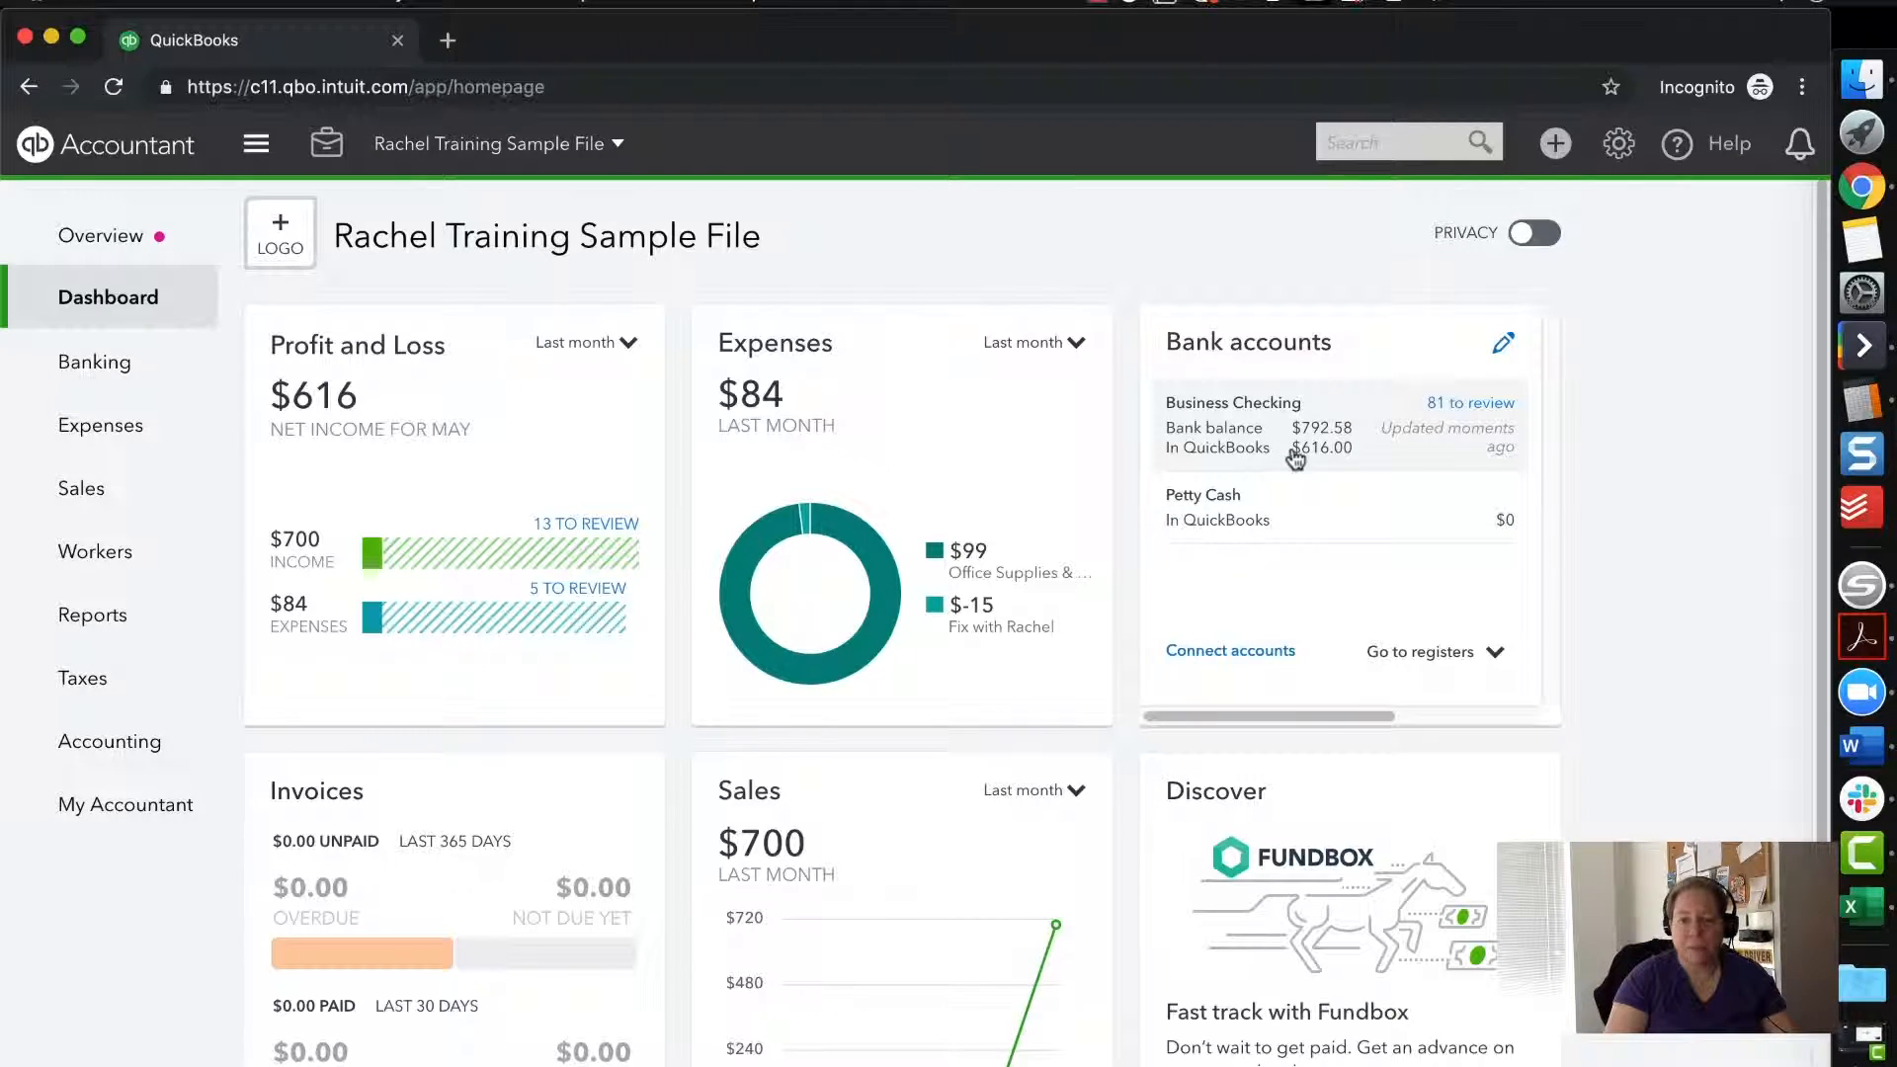
click(1314, 509)
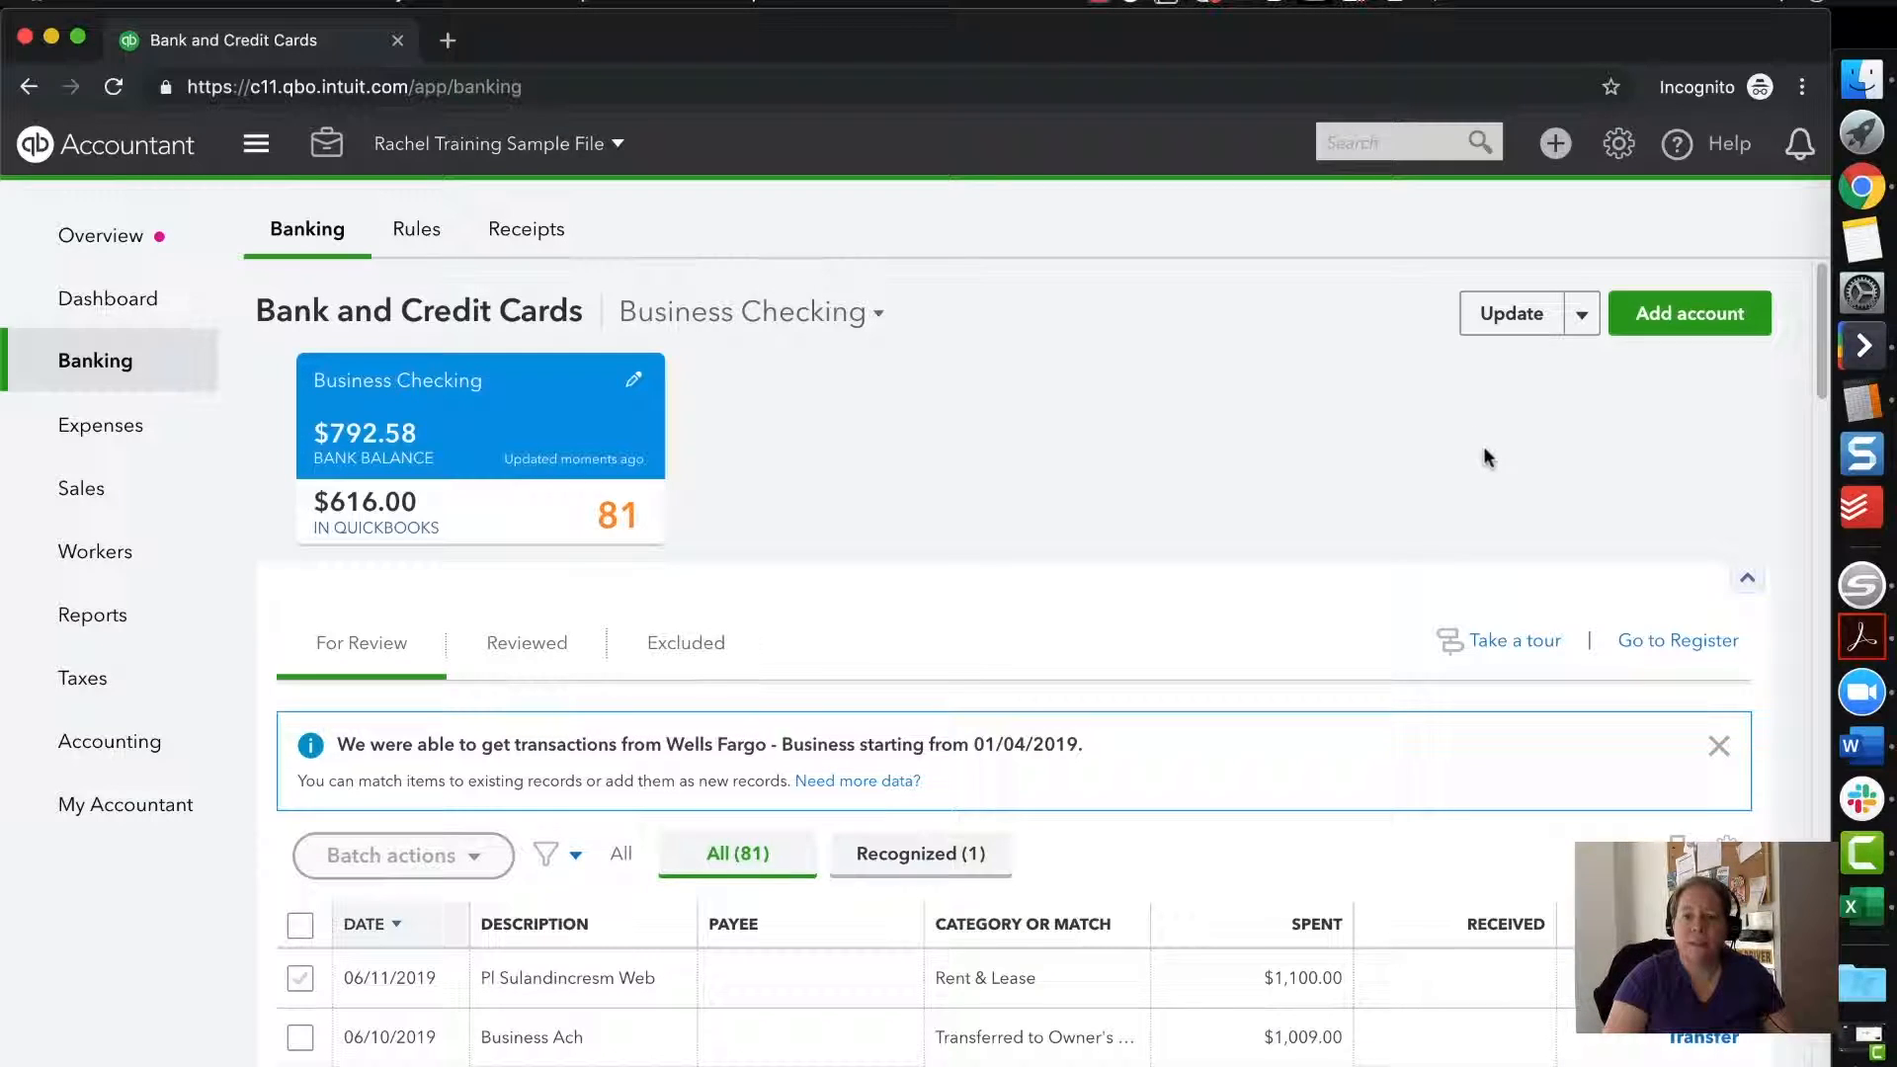
click(1580, 318)
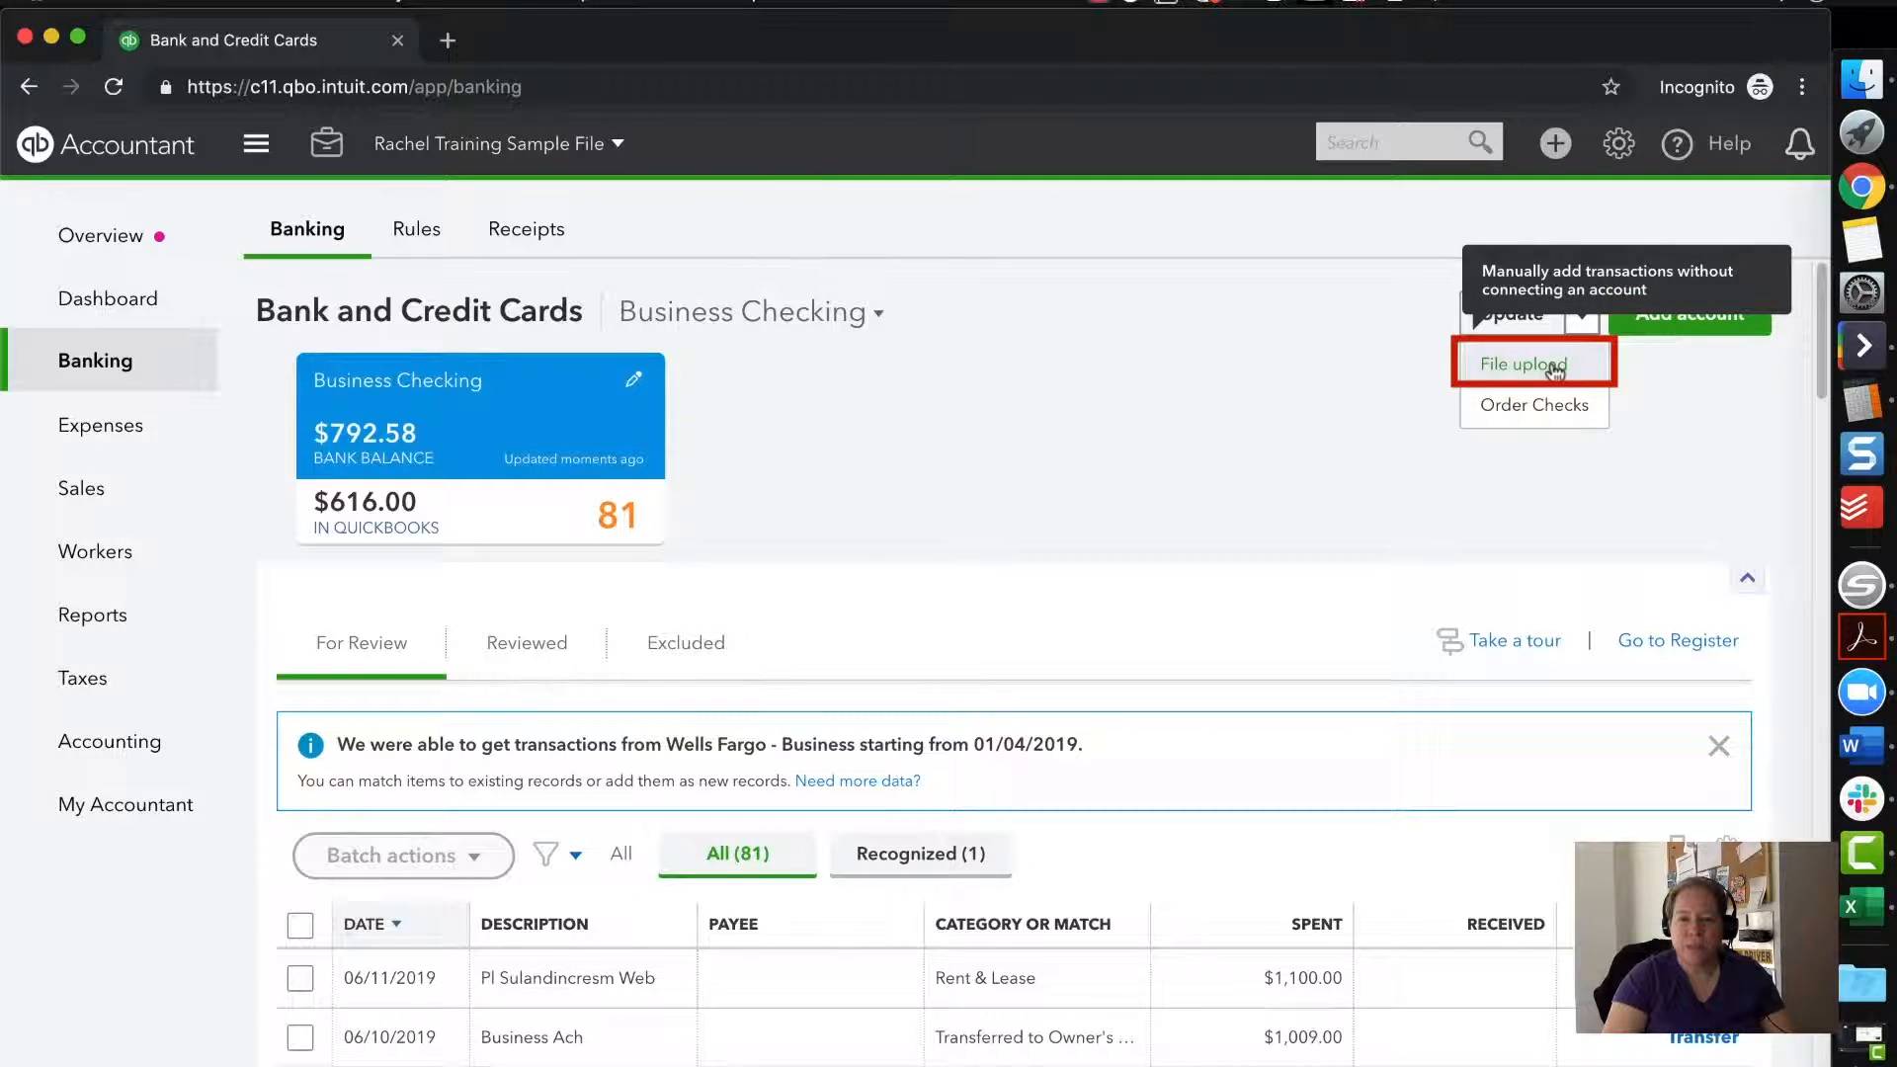
click(1555, 368)
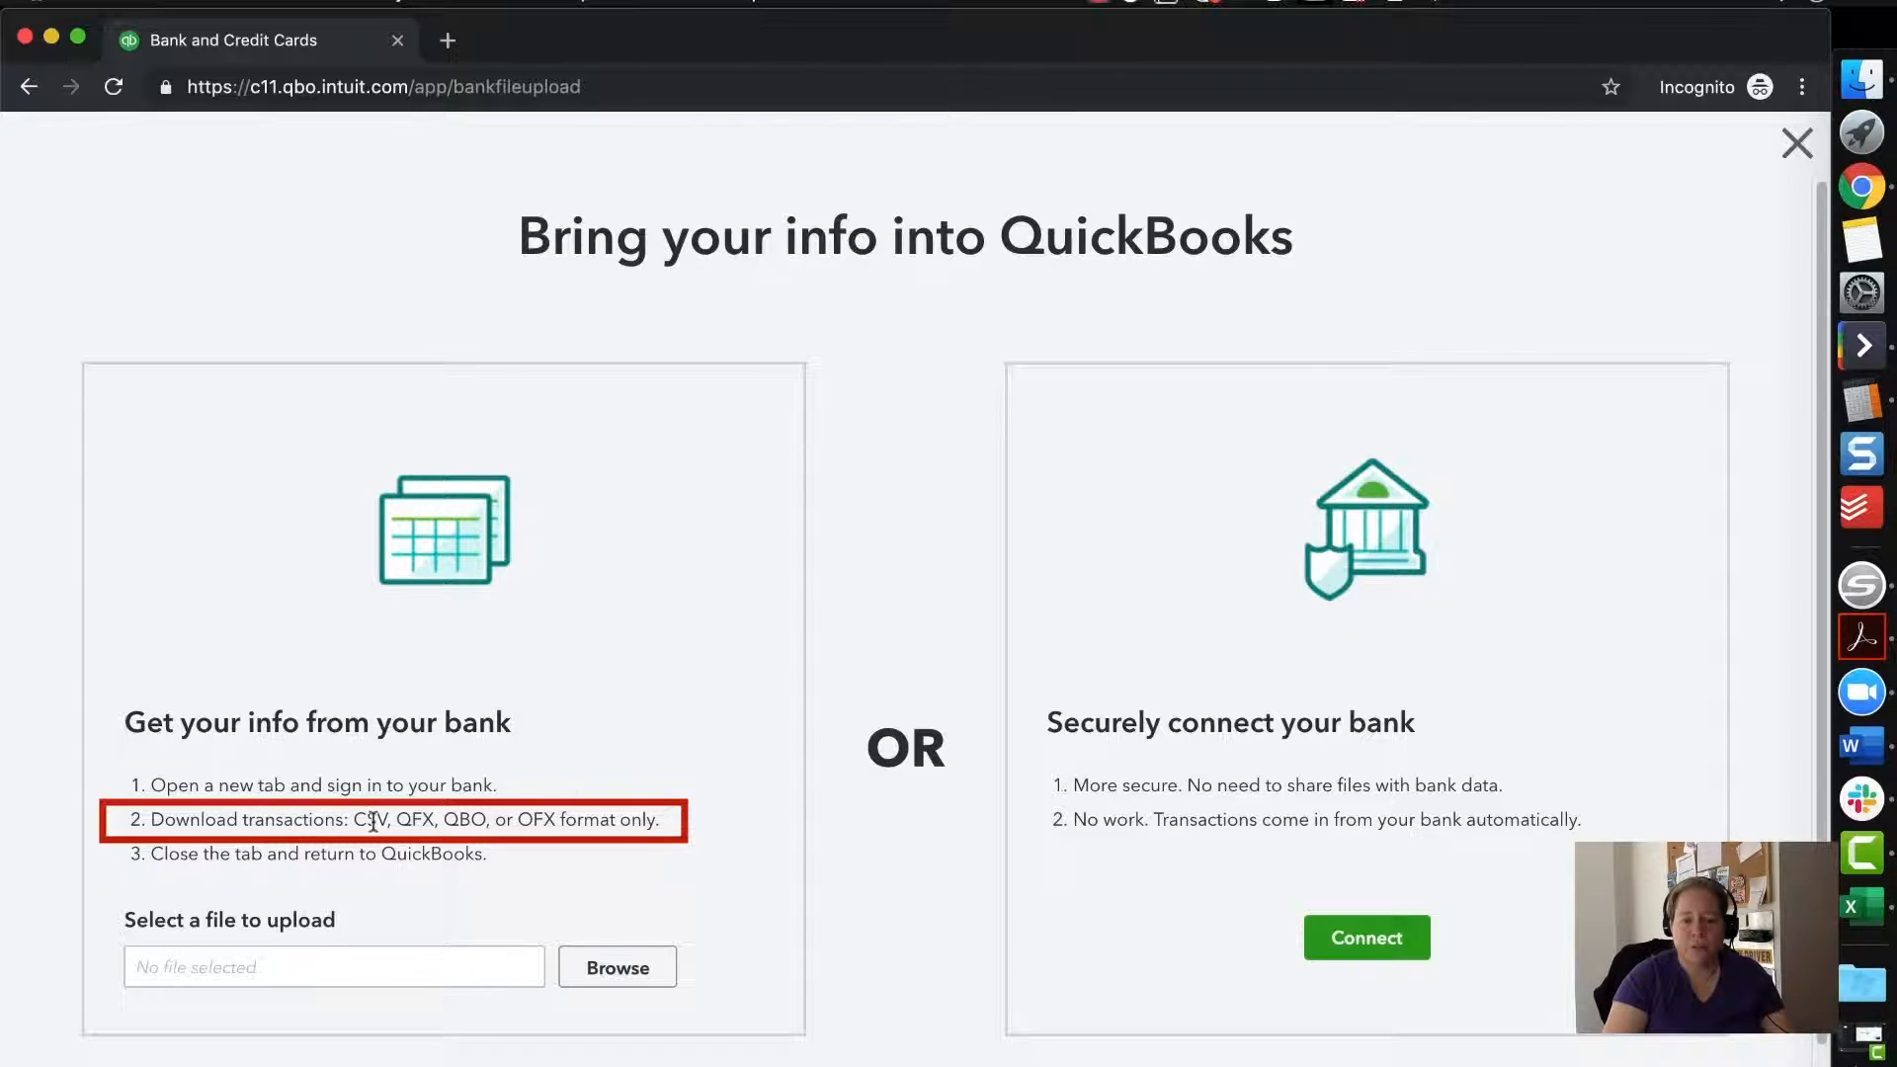
Step: Select Register.csv from the Desktop as the bank file to upload and continue to the account selection
drag(354, 820, 416, 826)
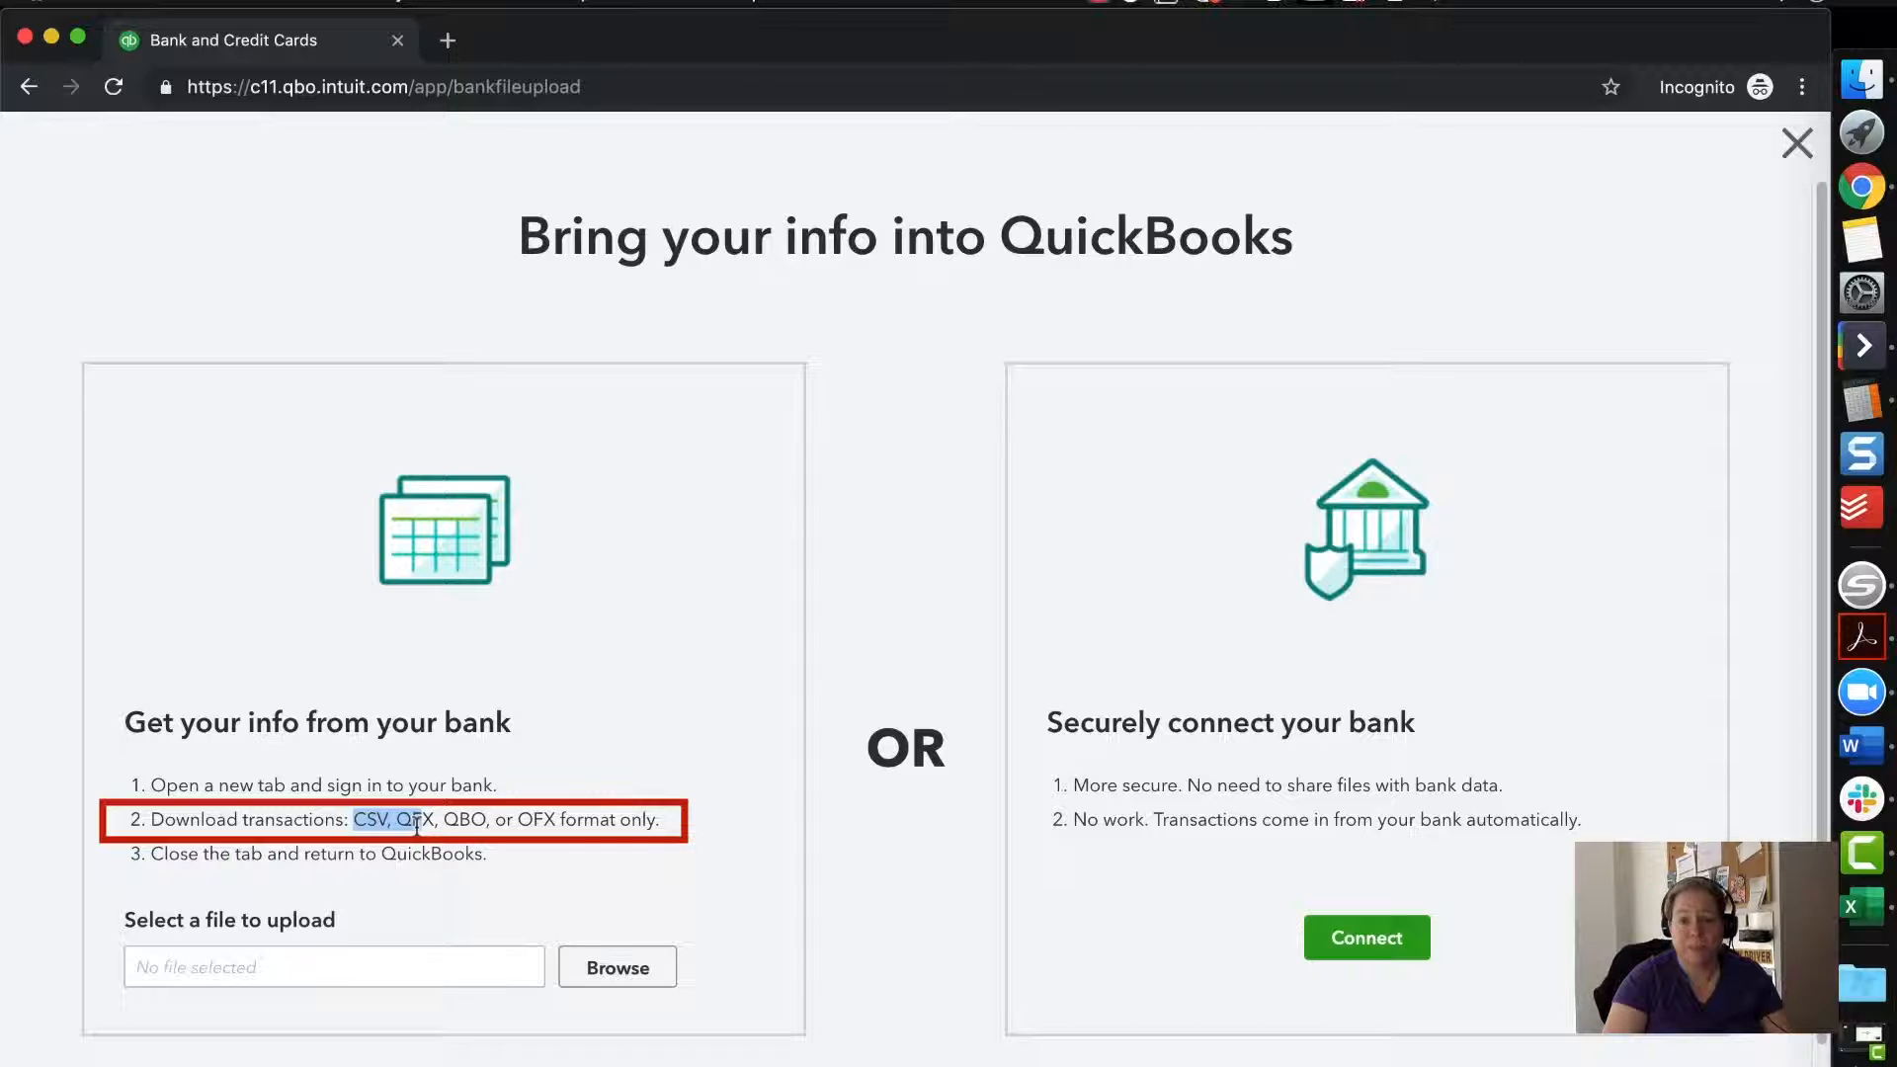
click(612, 971)
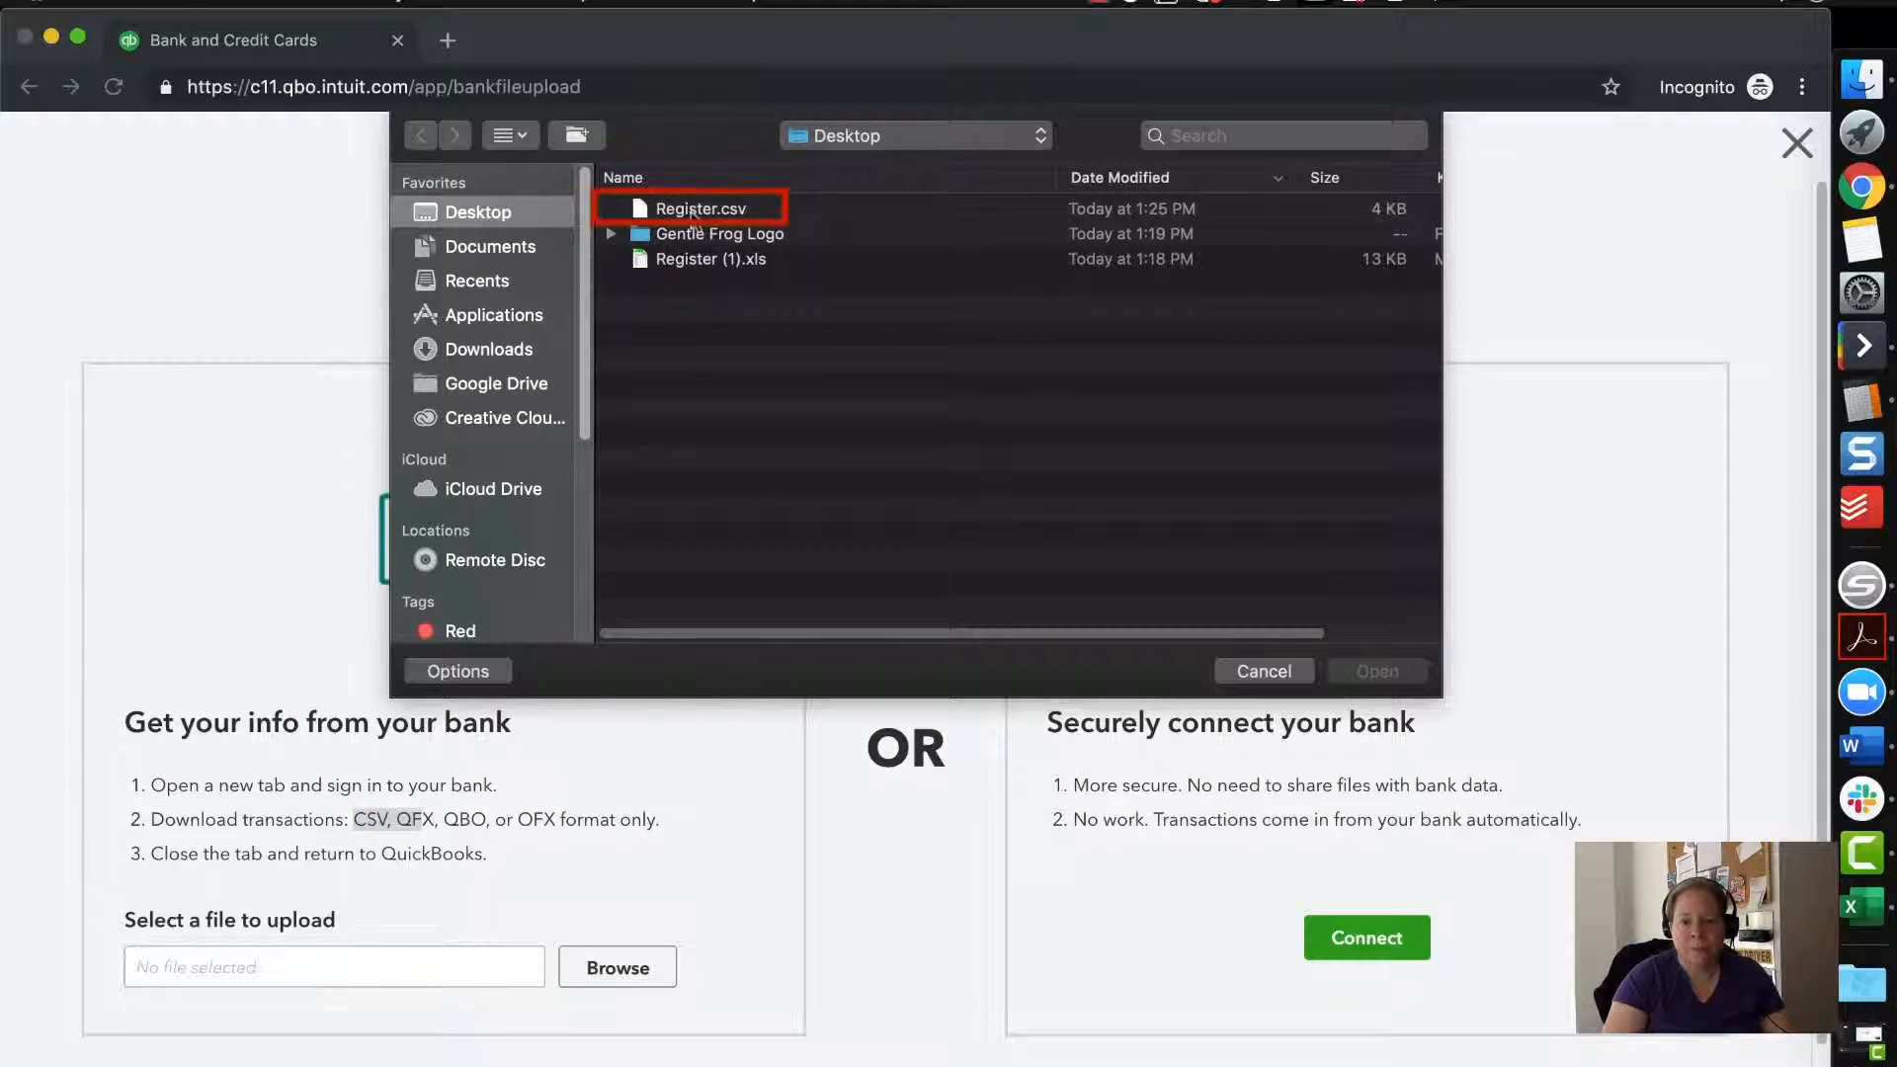
click(703, 211)
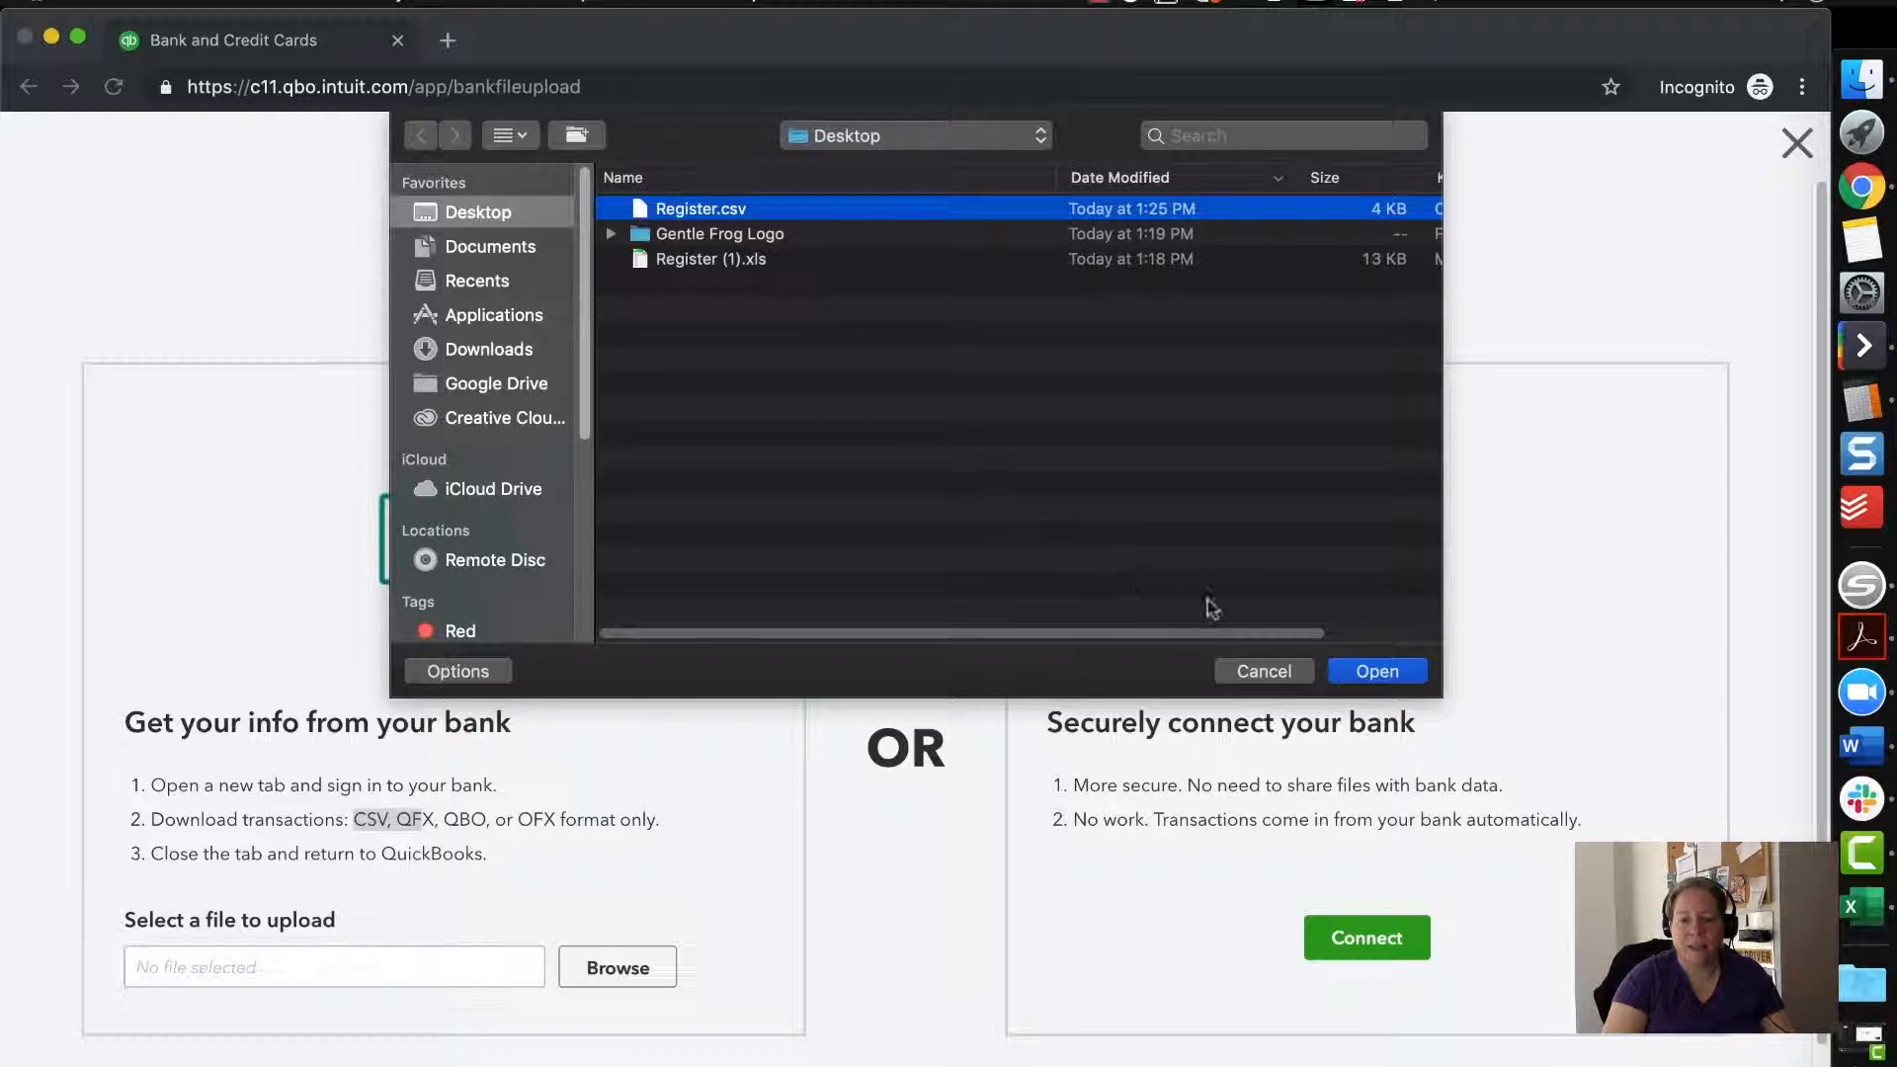
click(1390, 677)
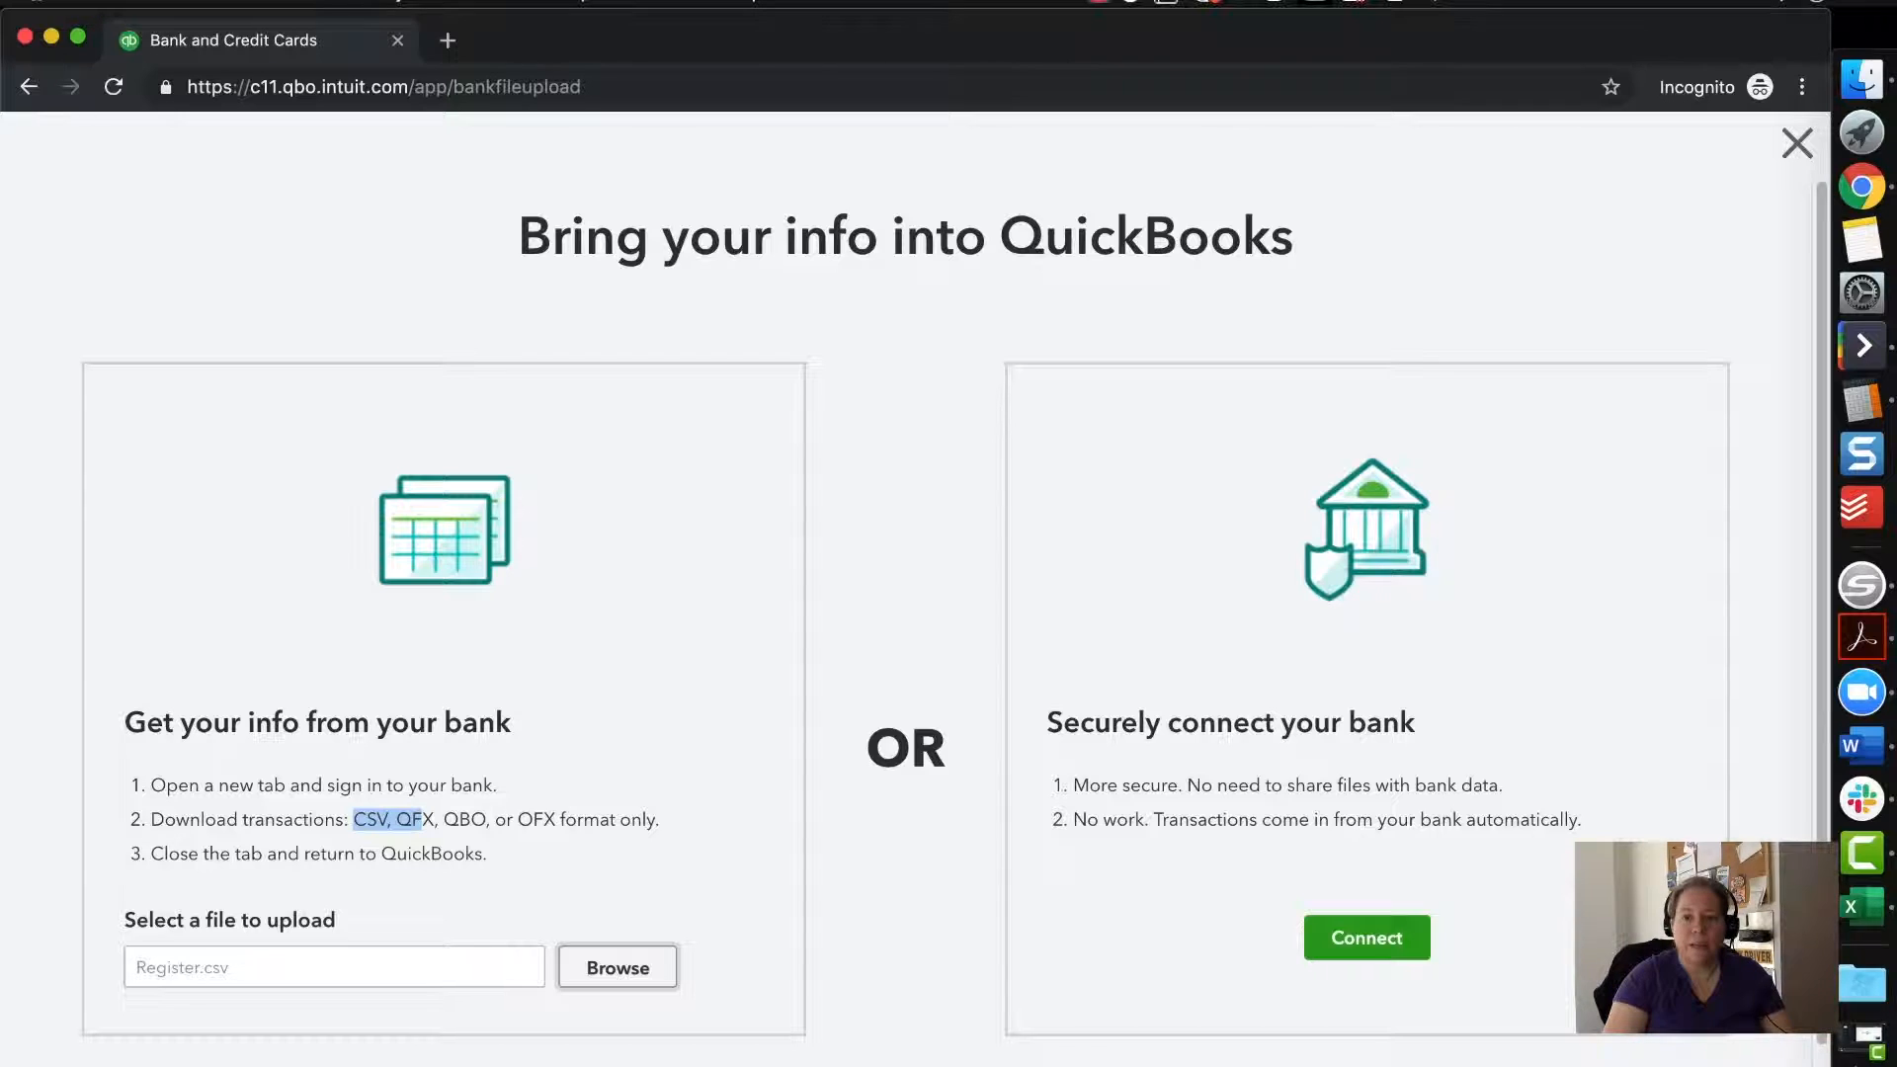
click(1775, 1059)
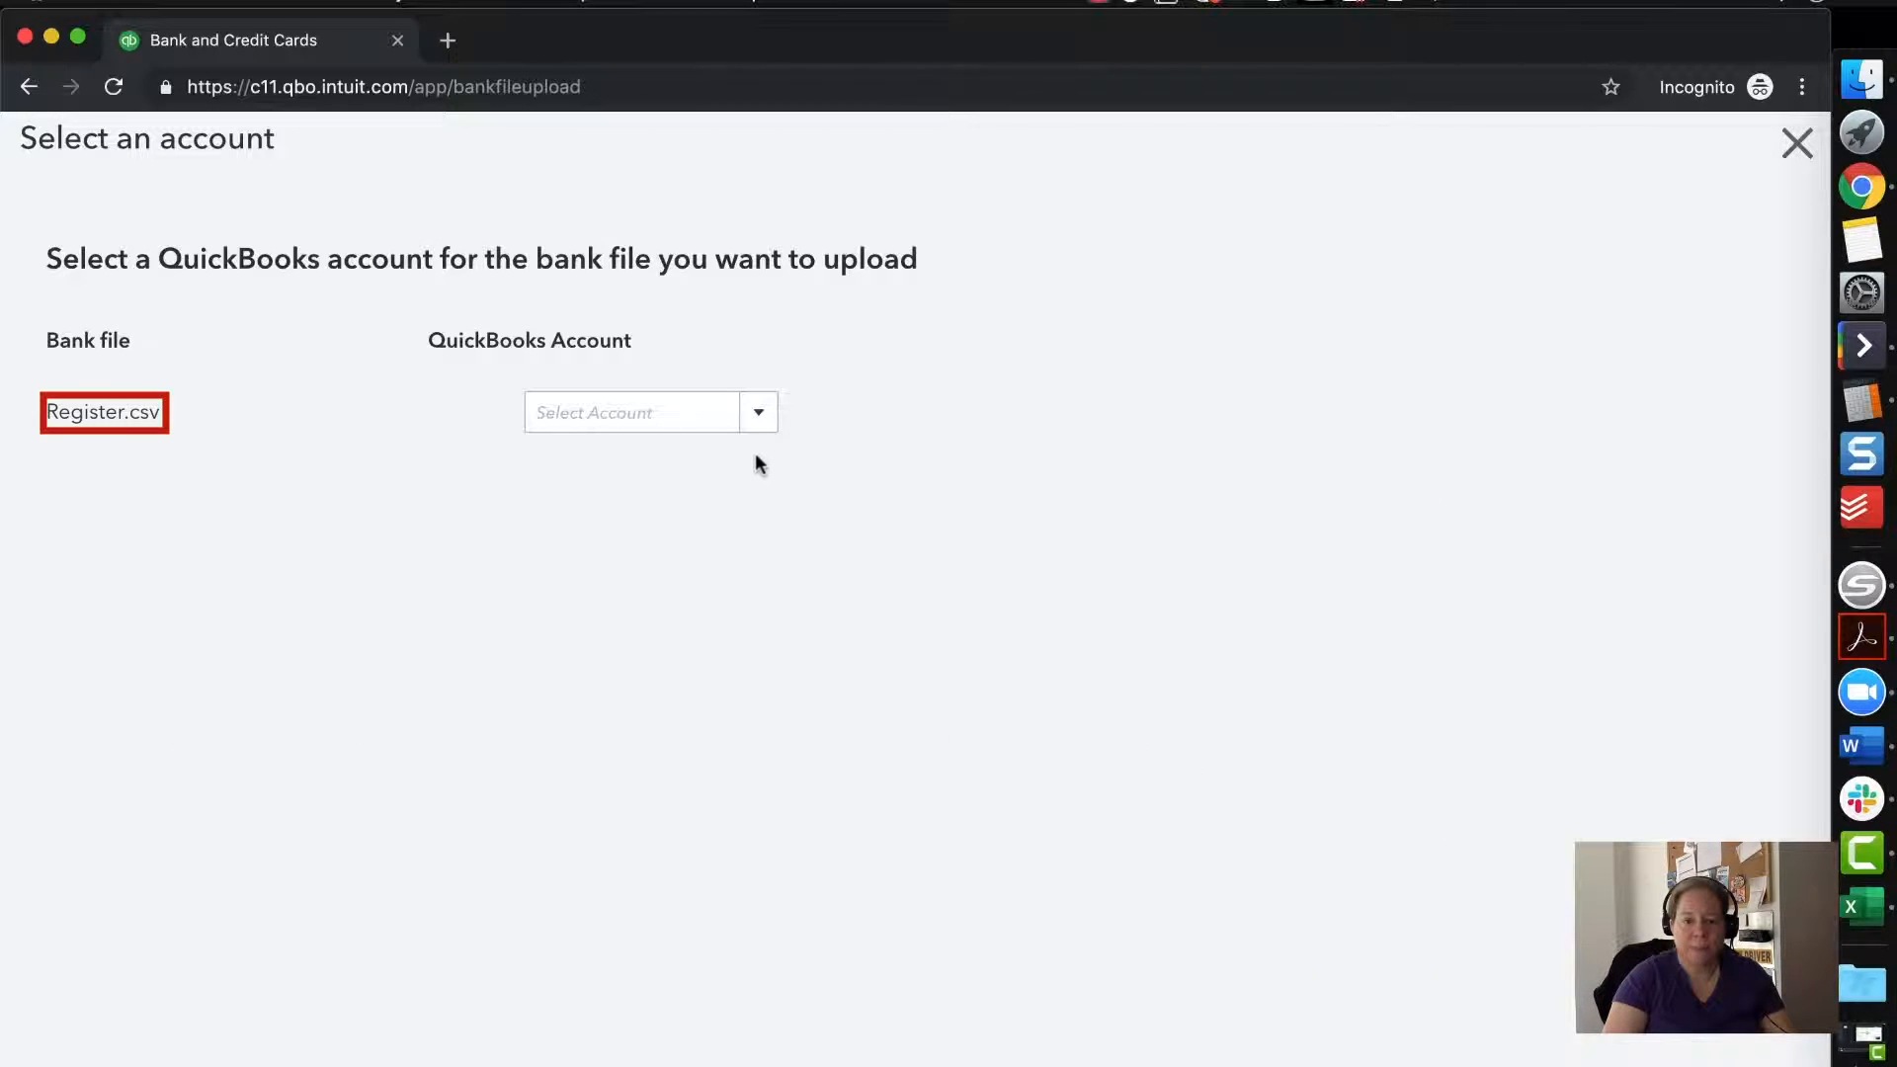
click(761, 429)
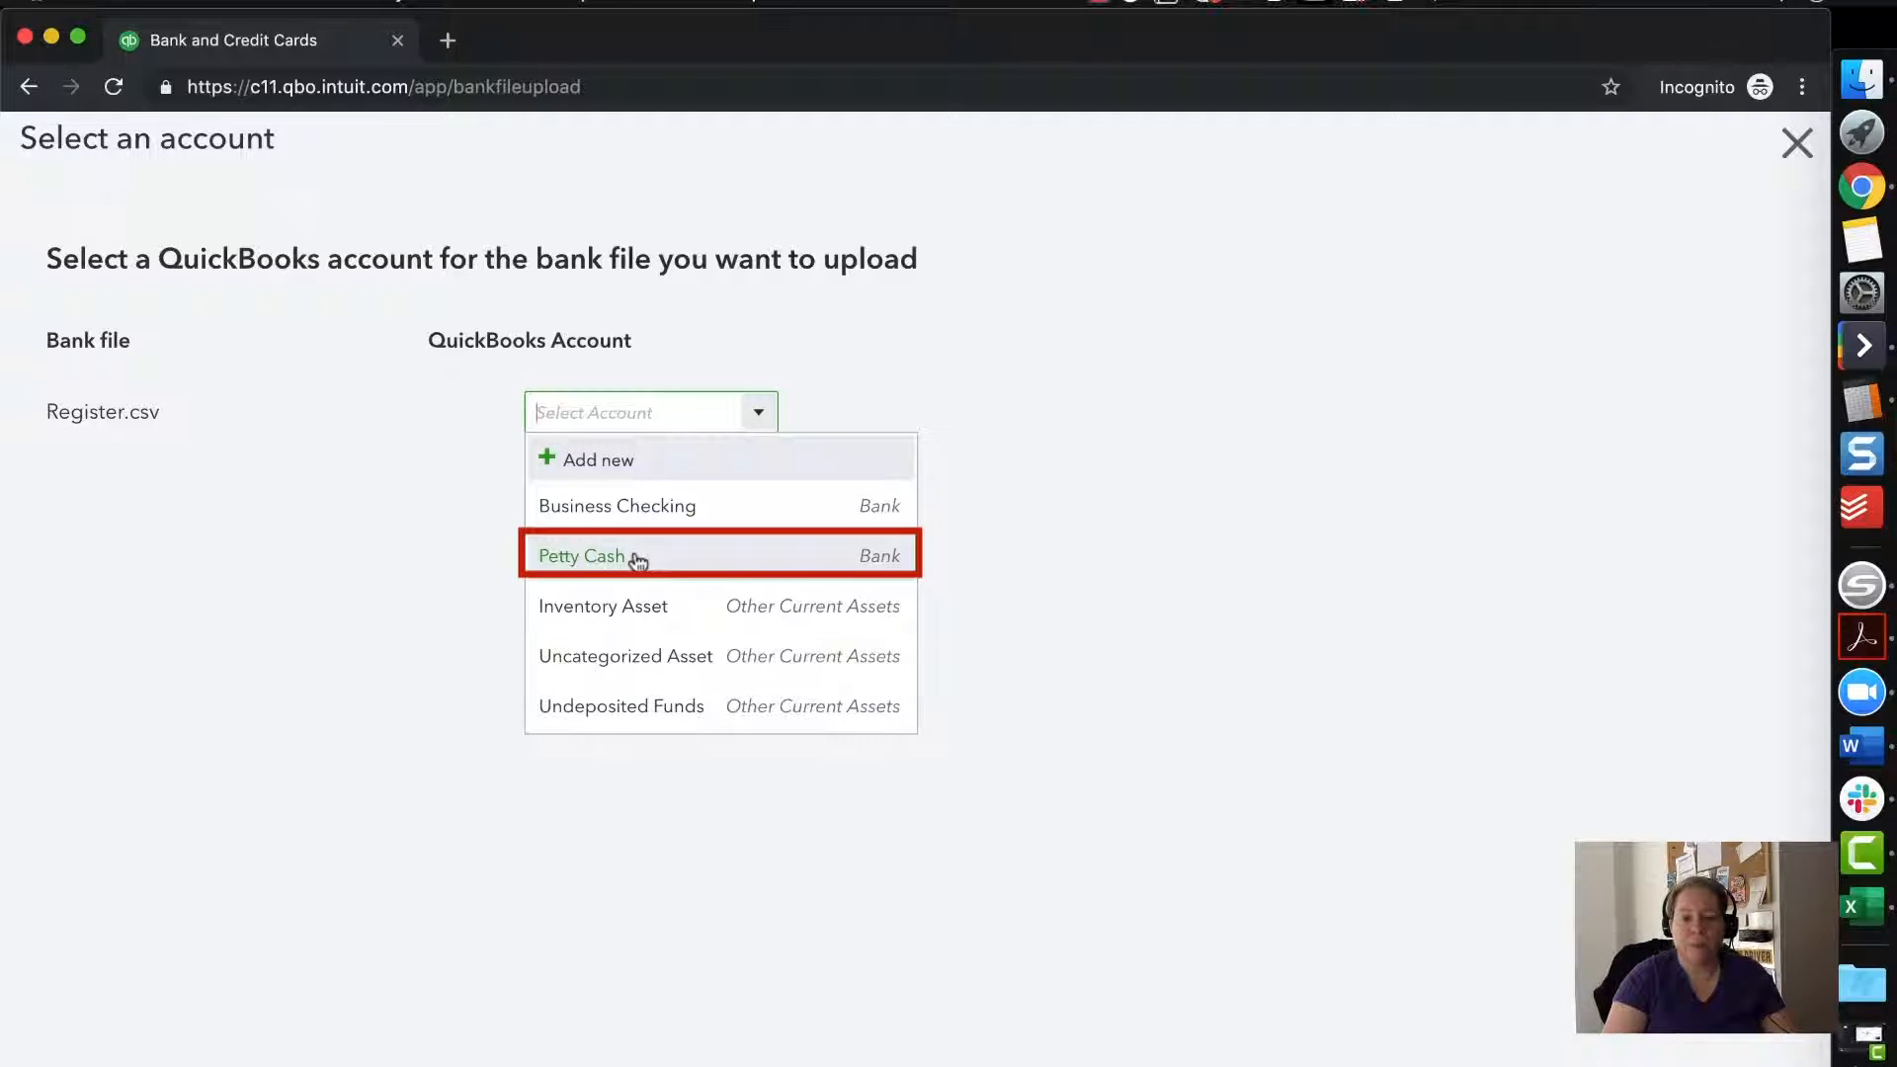
click(623, 470)
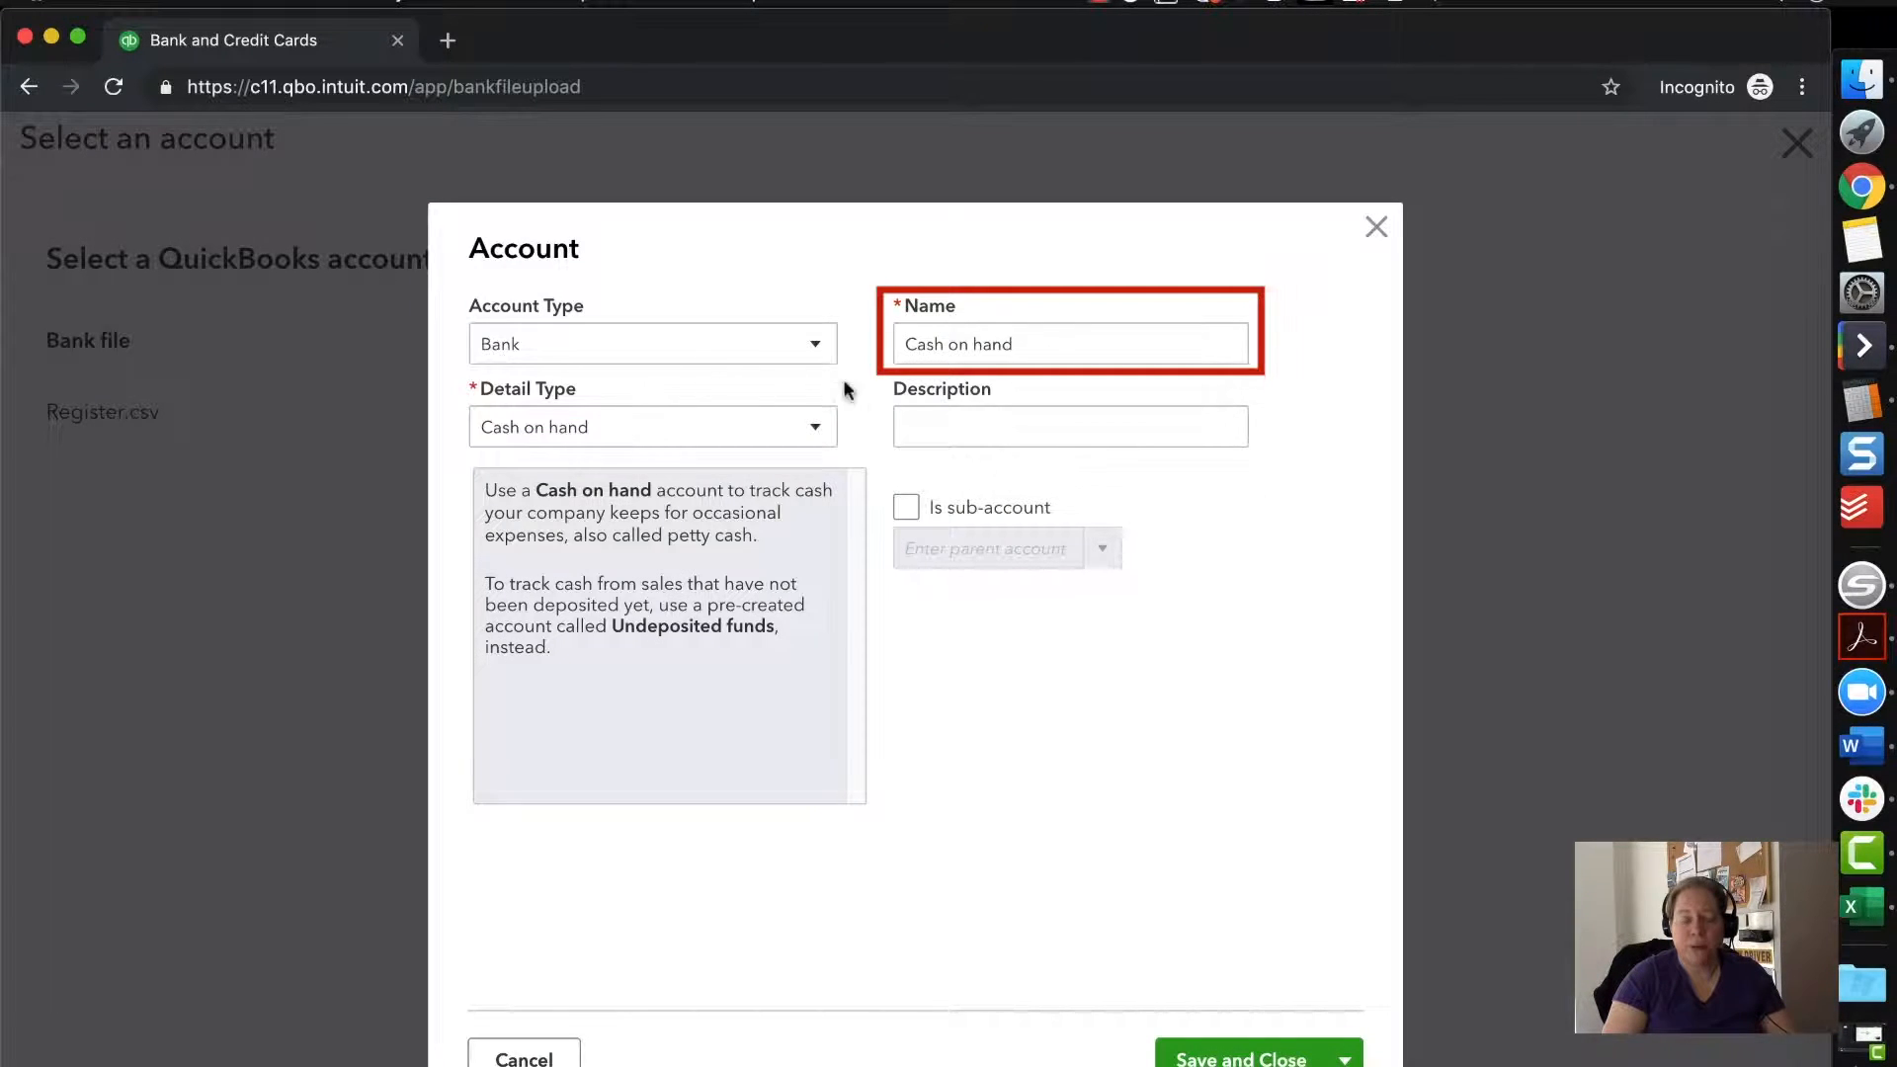
click(1055, 347)
key(Escape)
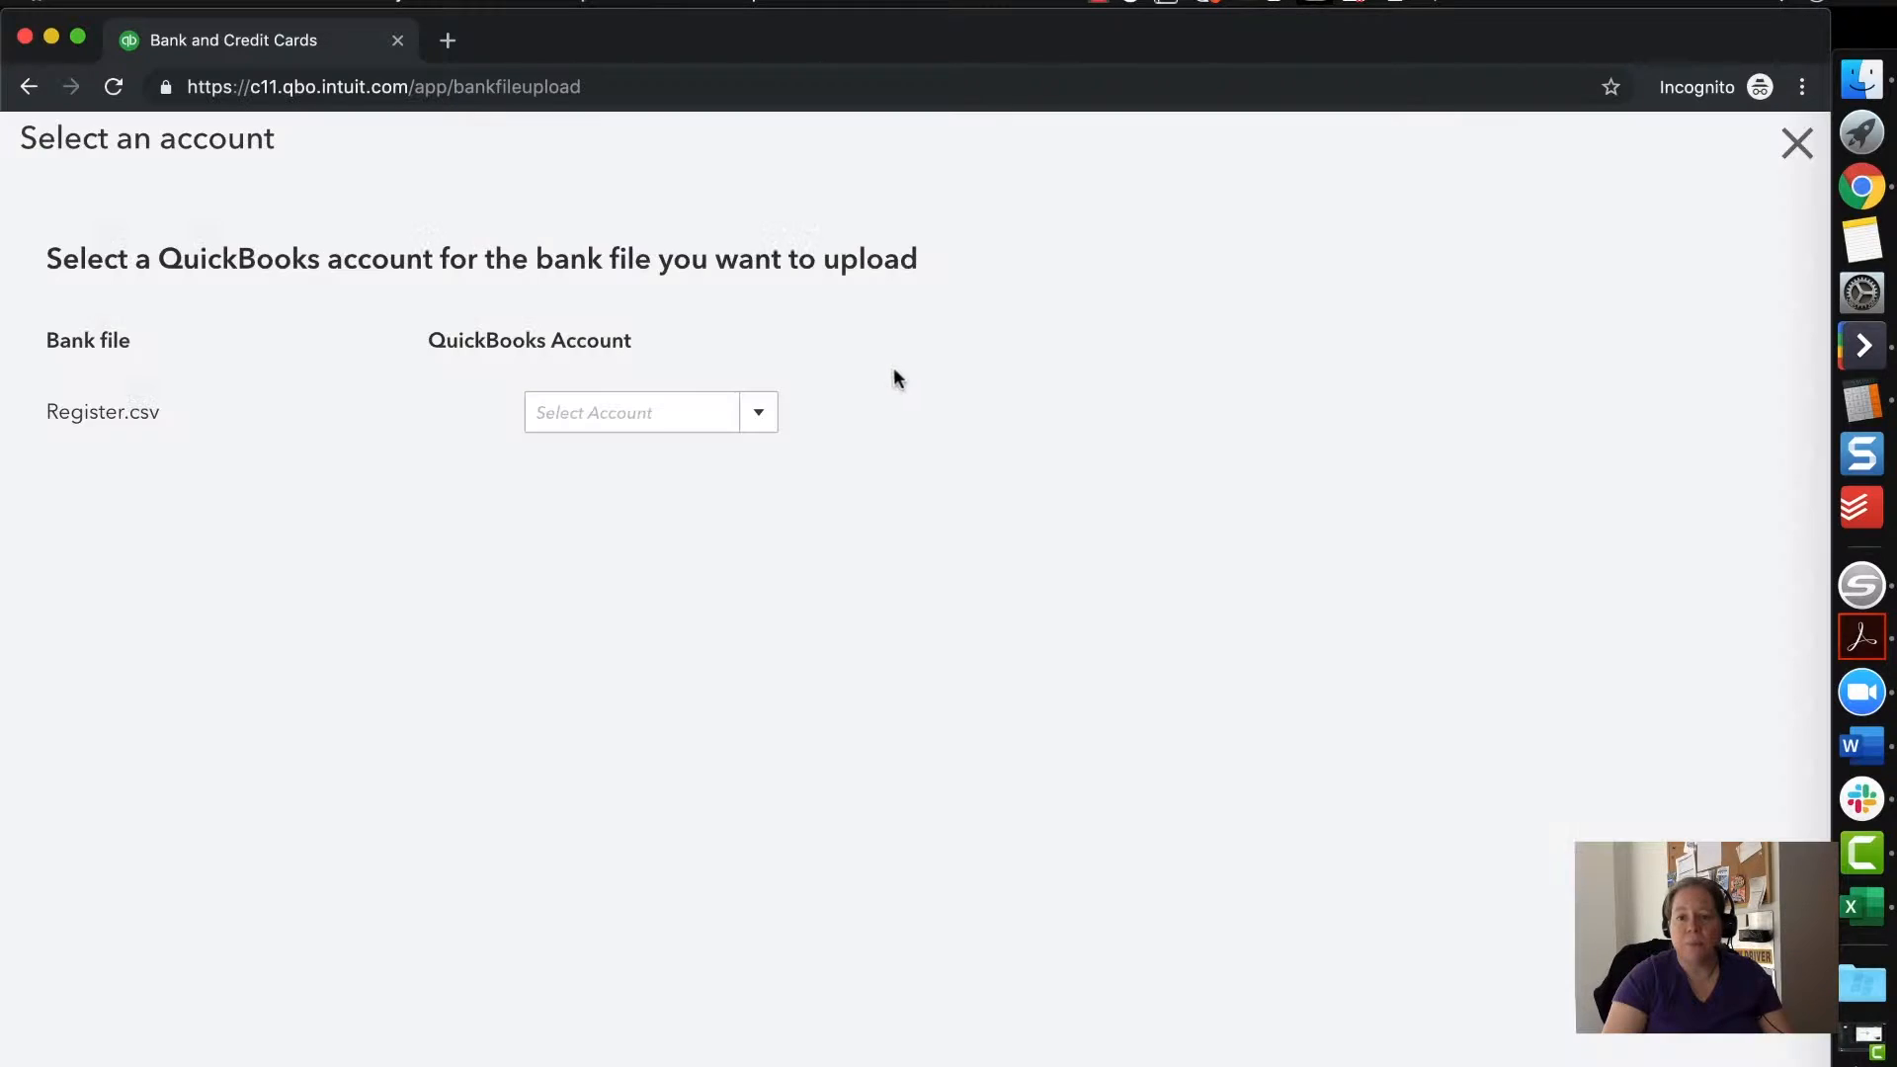
Step: Assign Register.csv to the Petty Cash account and continue to the CSV column mapping
click(758, 414)
click(628, 565)
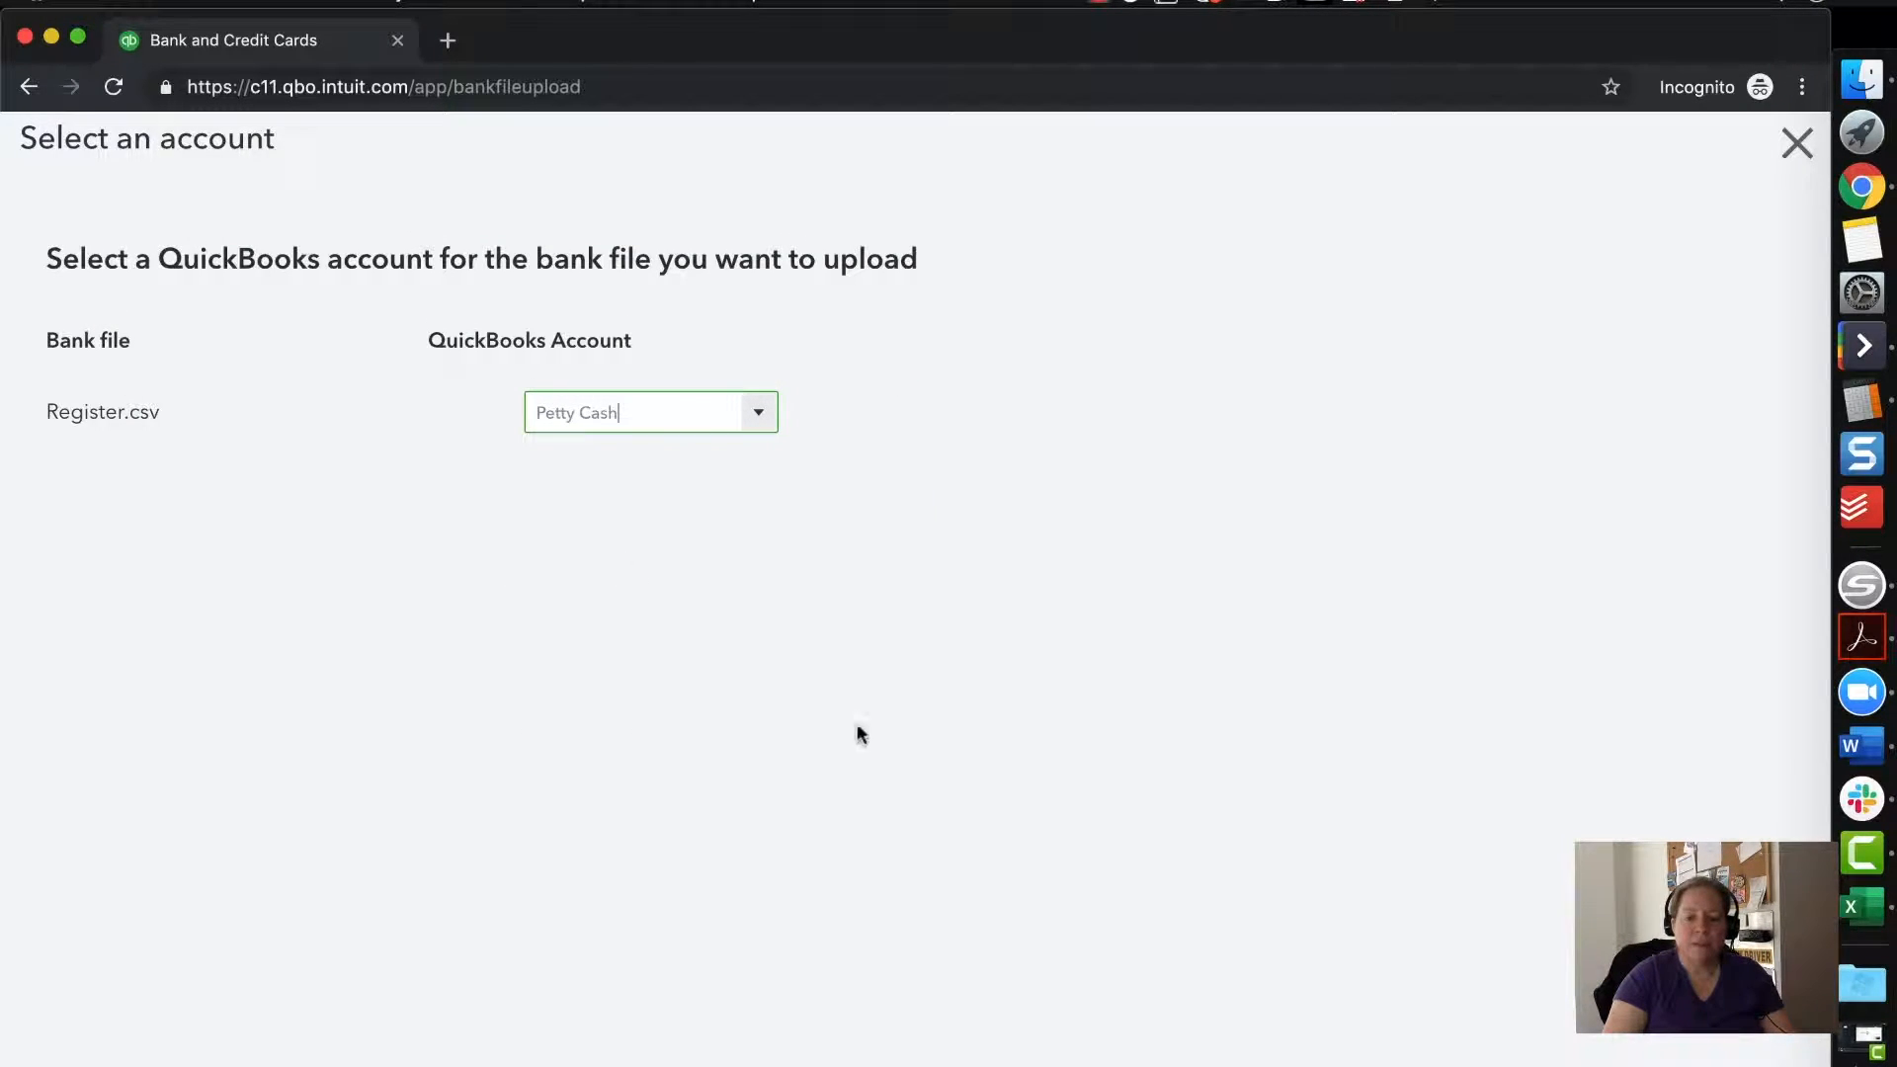
click(1772, 1061)
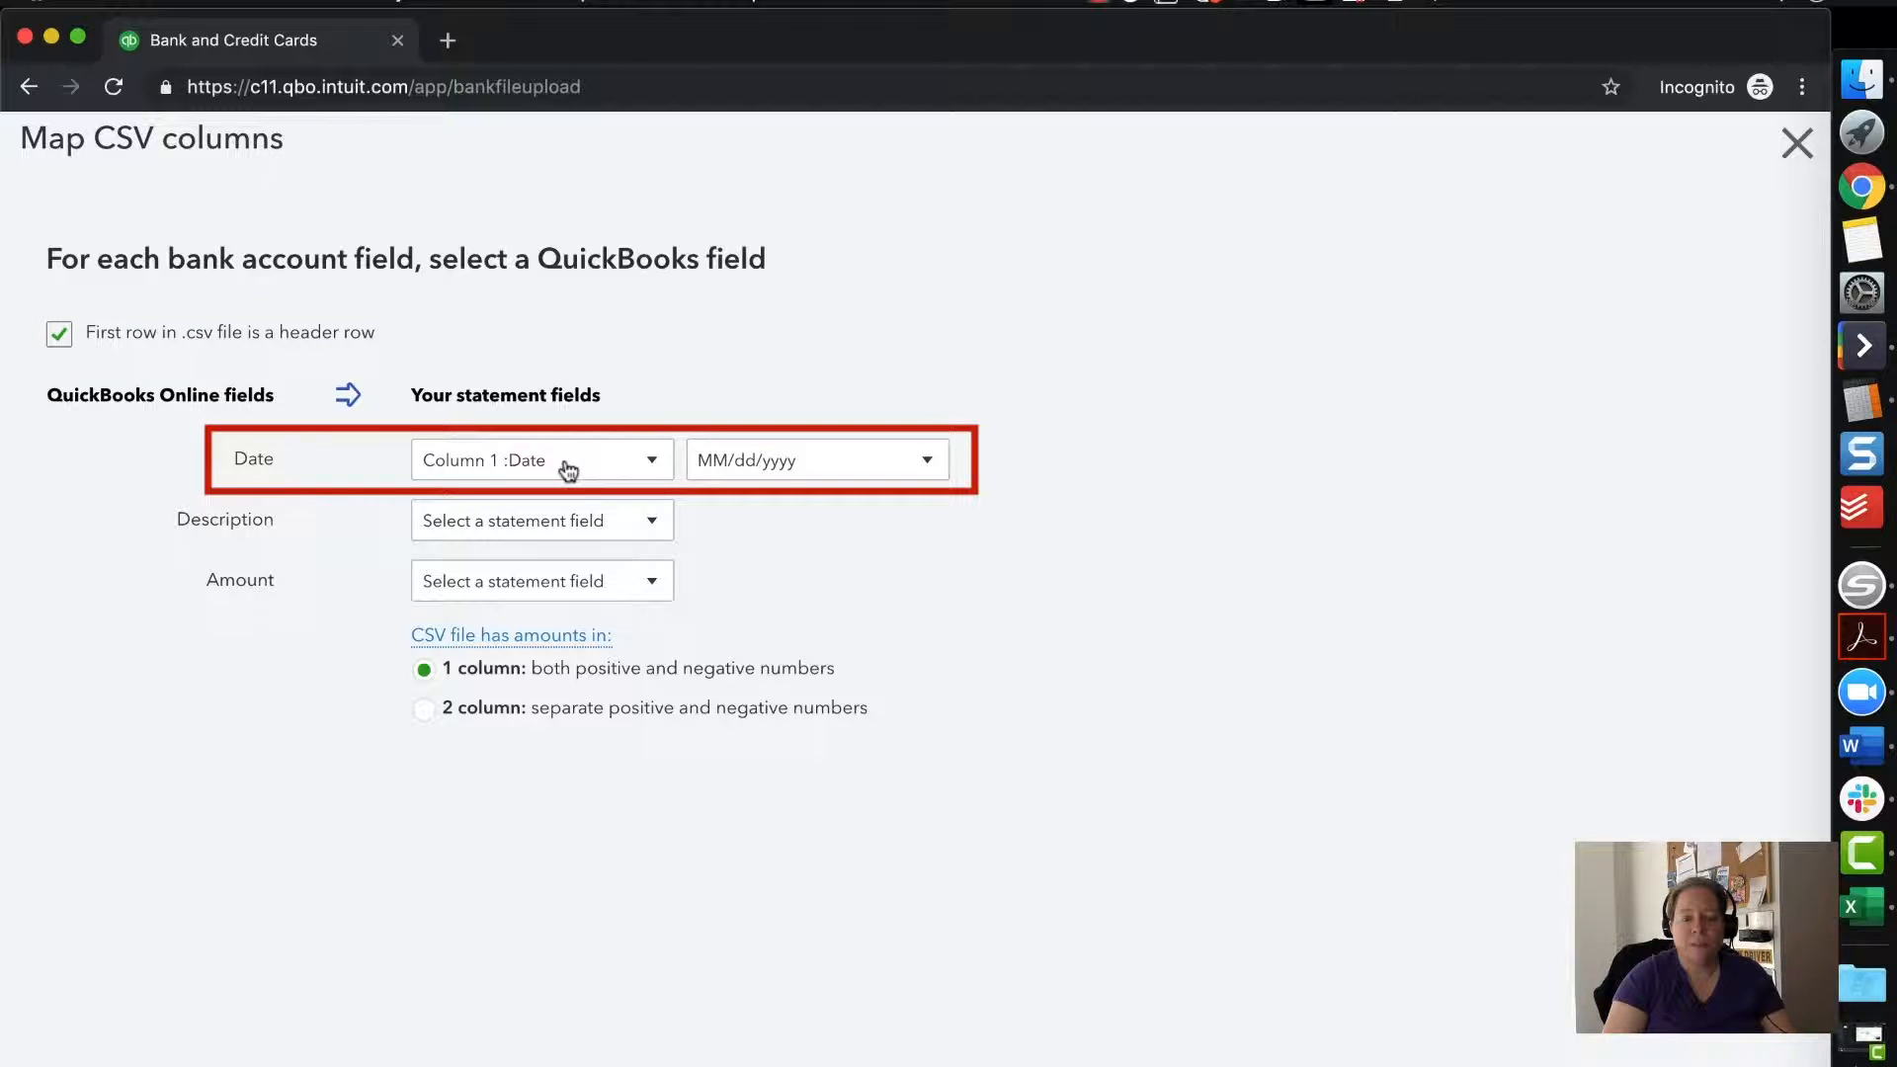
Step: Map Description to Column 4 :Memo and set the CSV amounts to 2 column, with separate positive and negative numbers
click(576, 531)
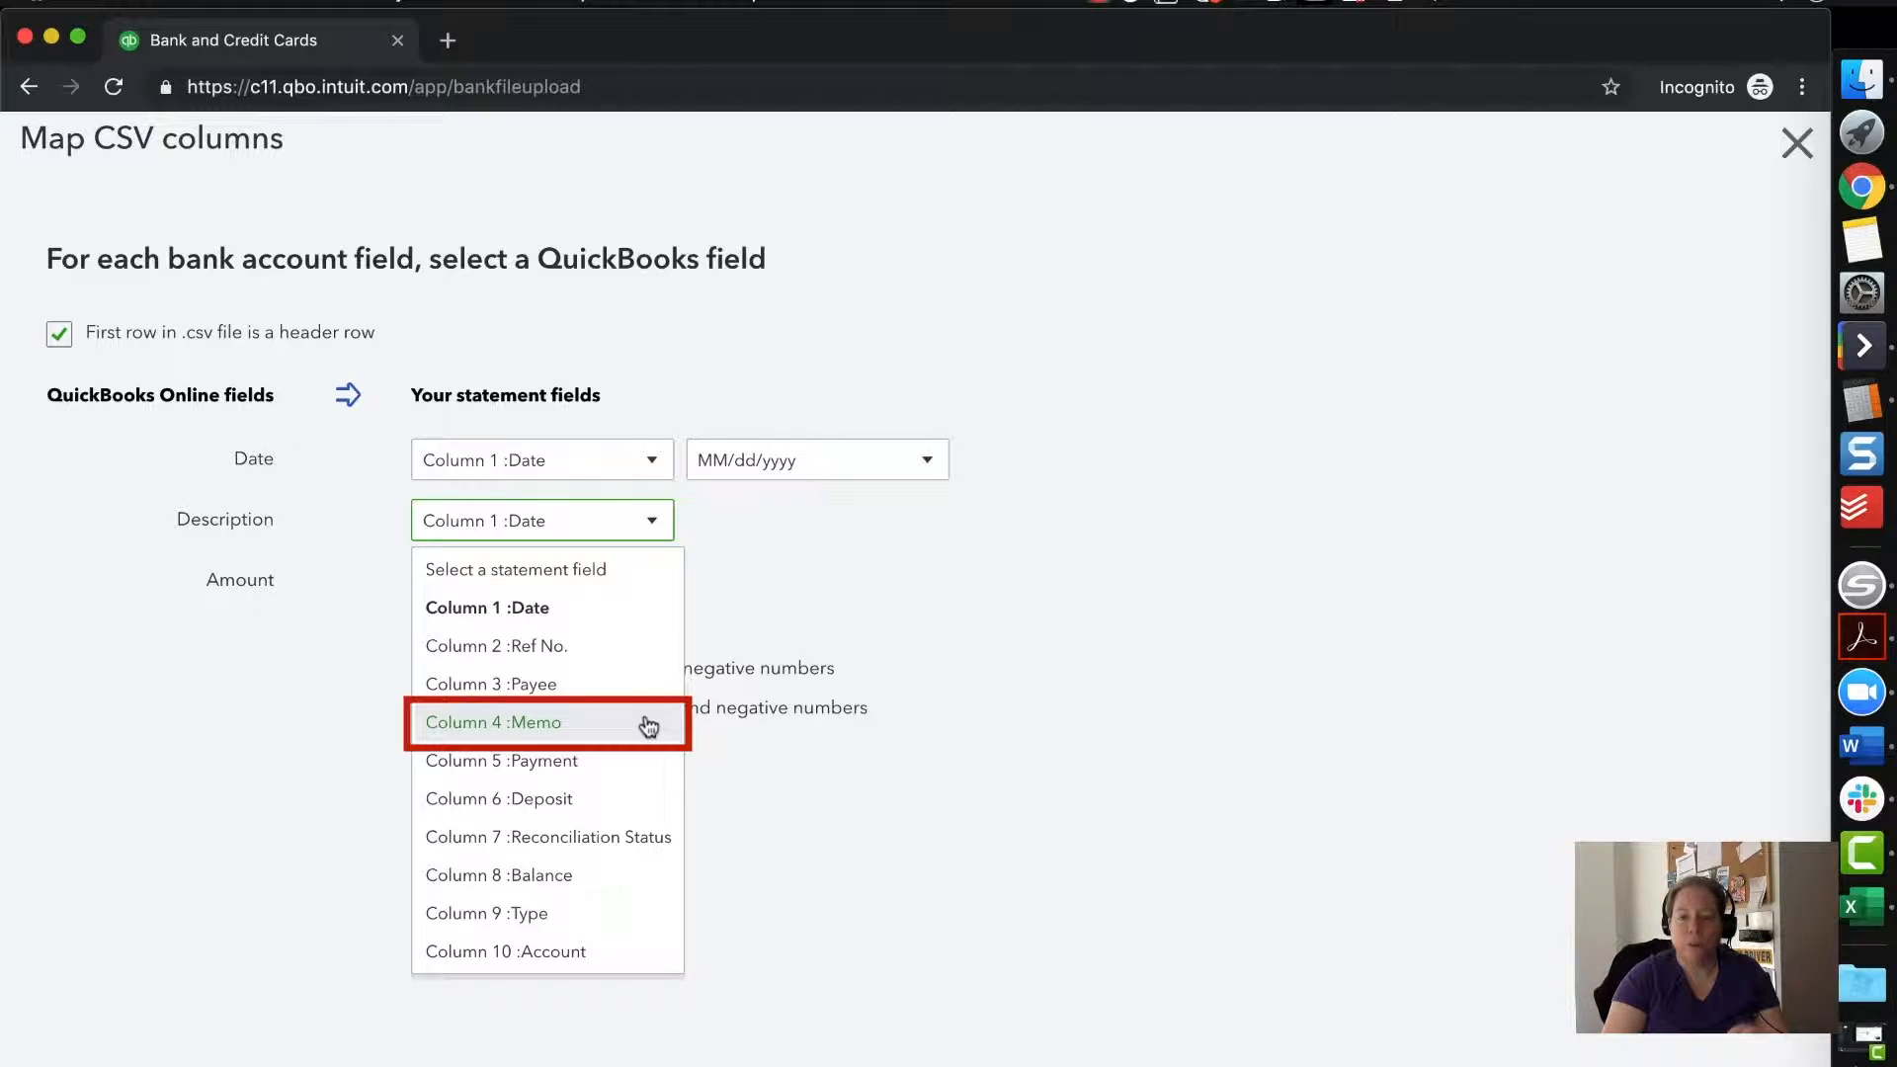
click(598, 732)
click(424, 733)
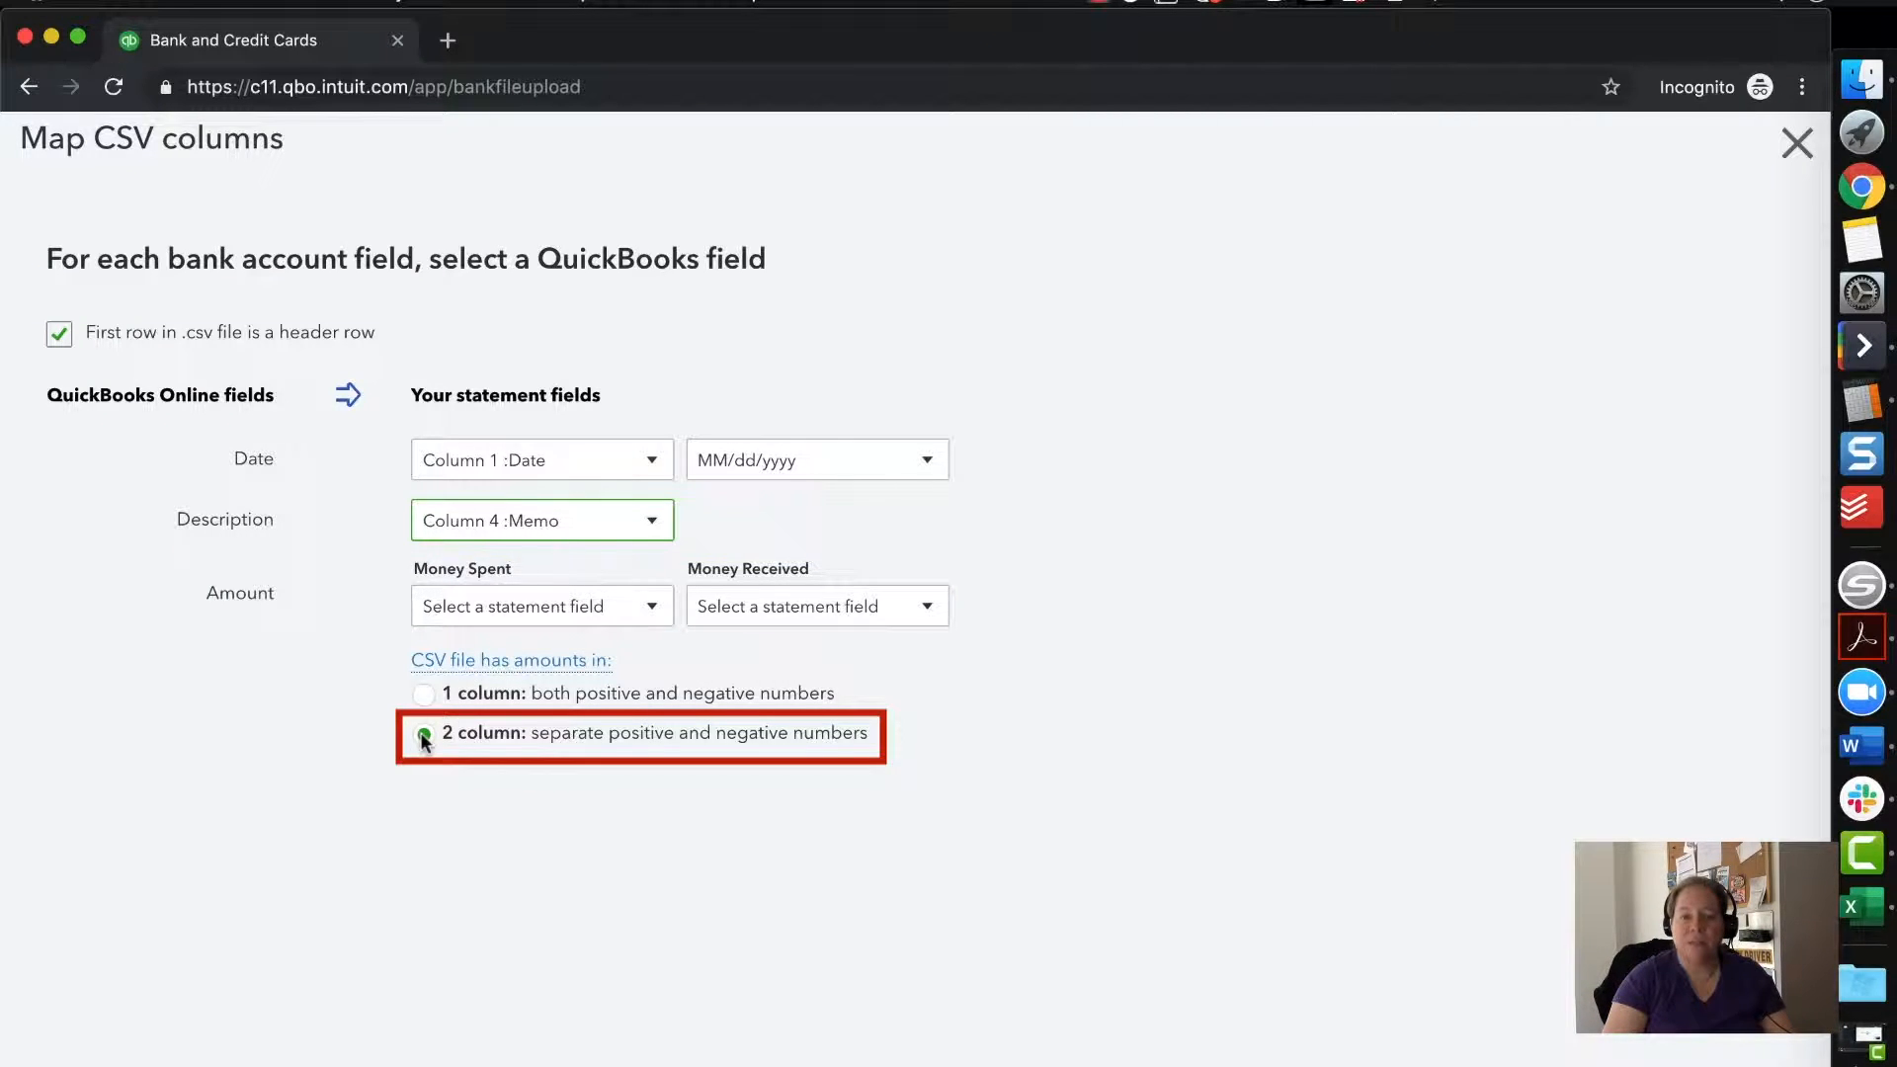
Step: Map the Money Received amount to Column 6 :Deposit
click(559, 607)
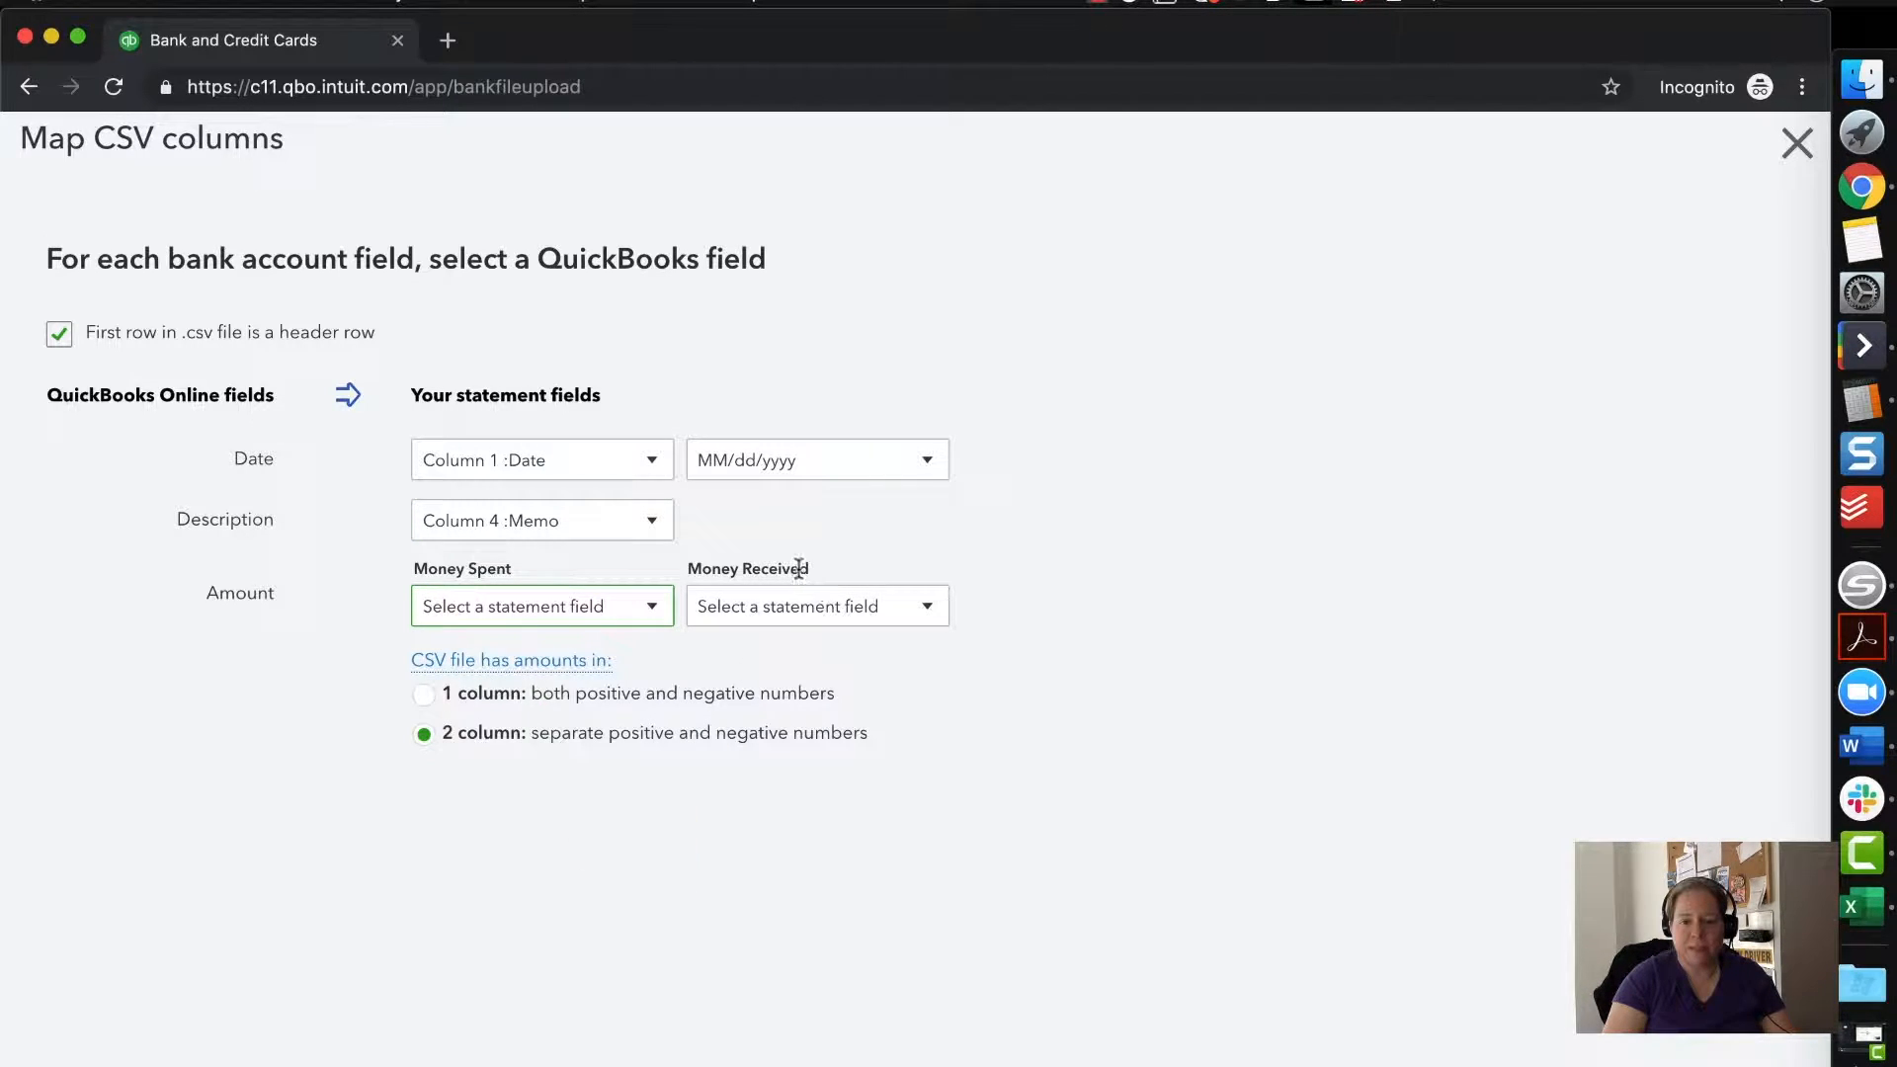
click(847, 605)
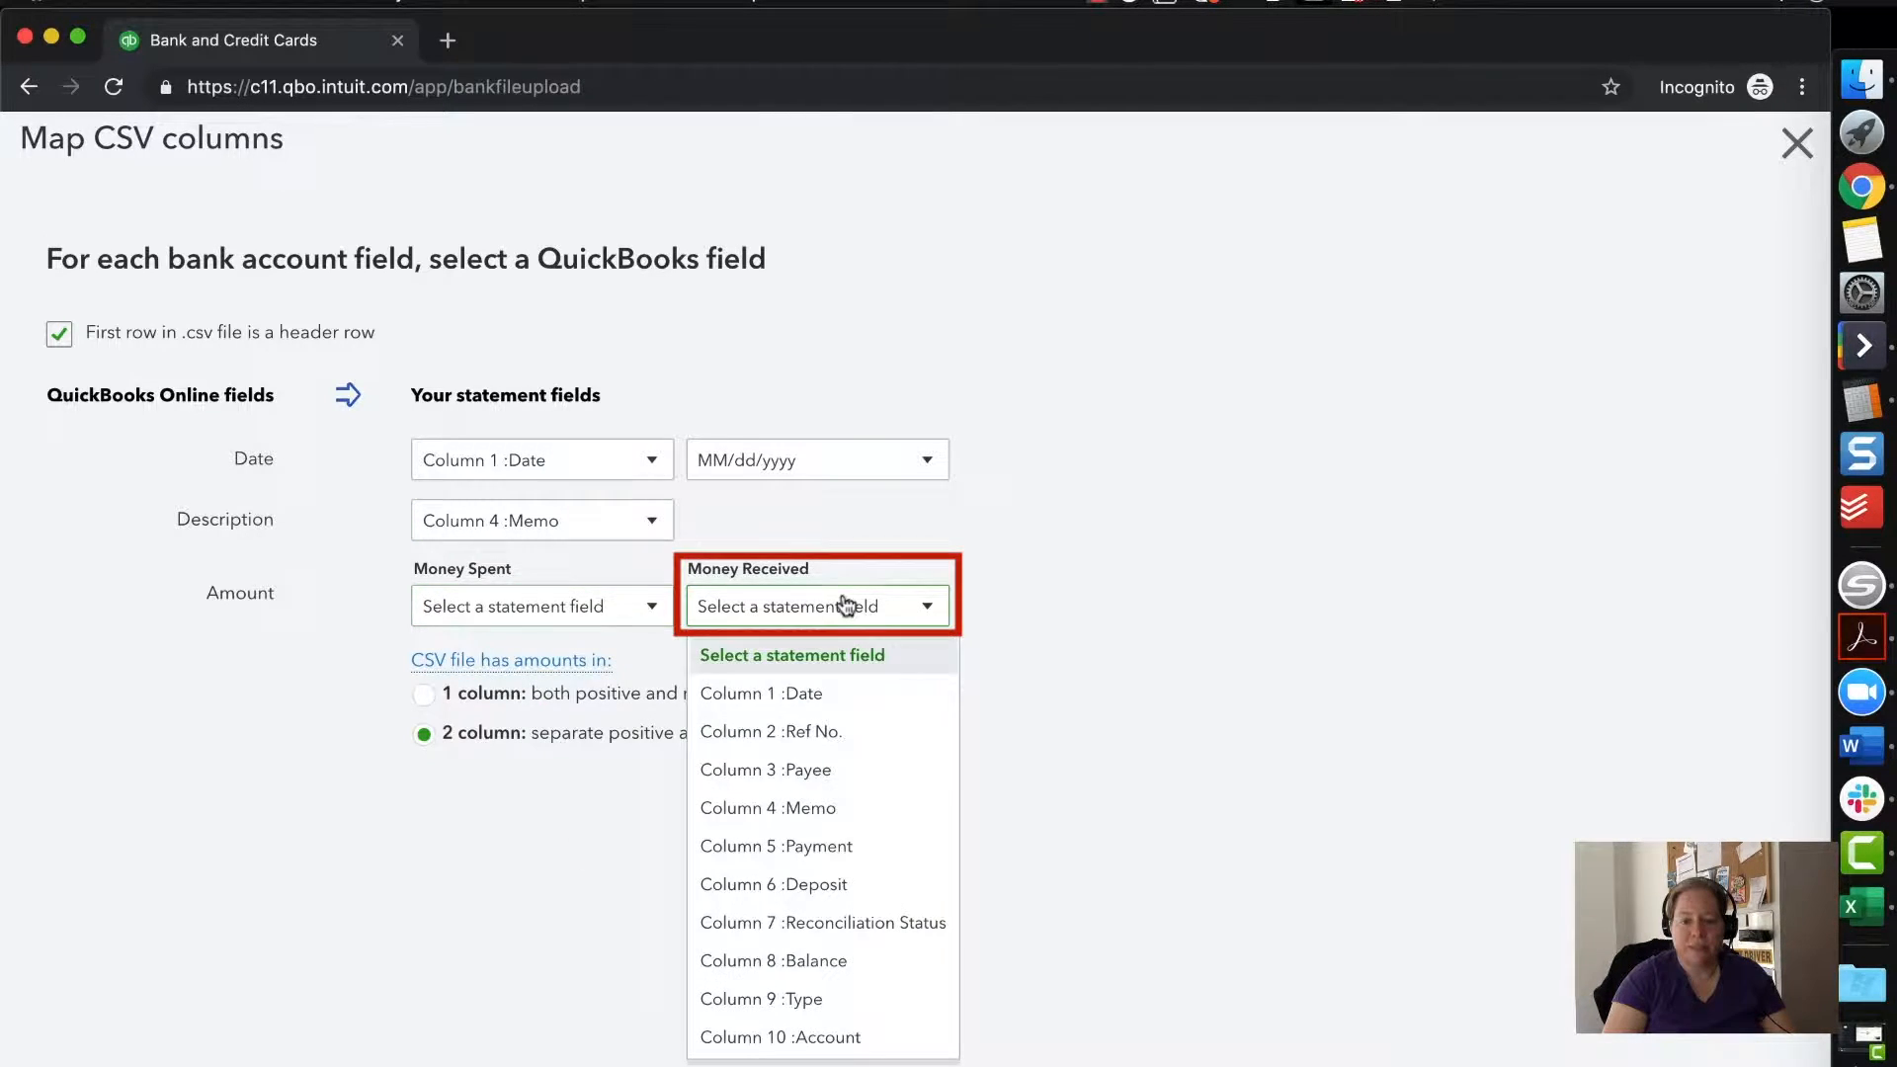
click(816, 885)
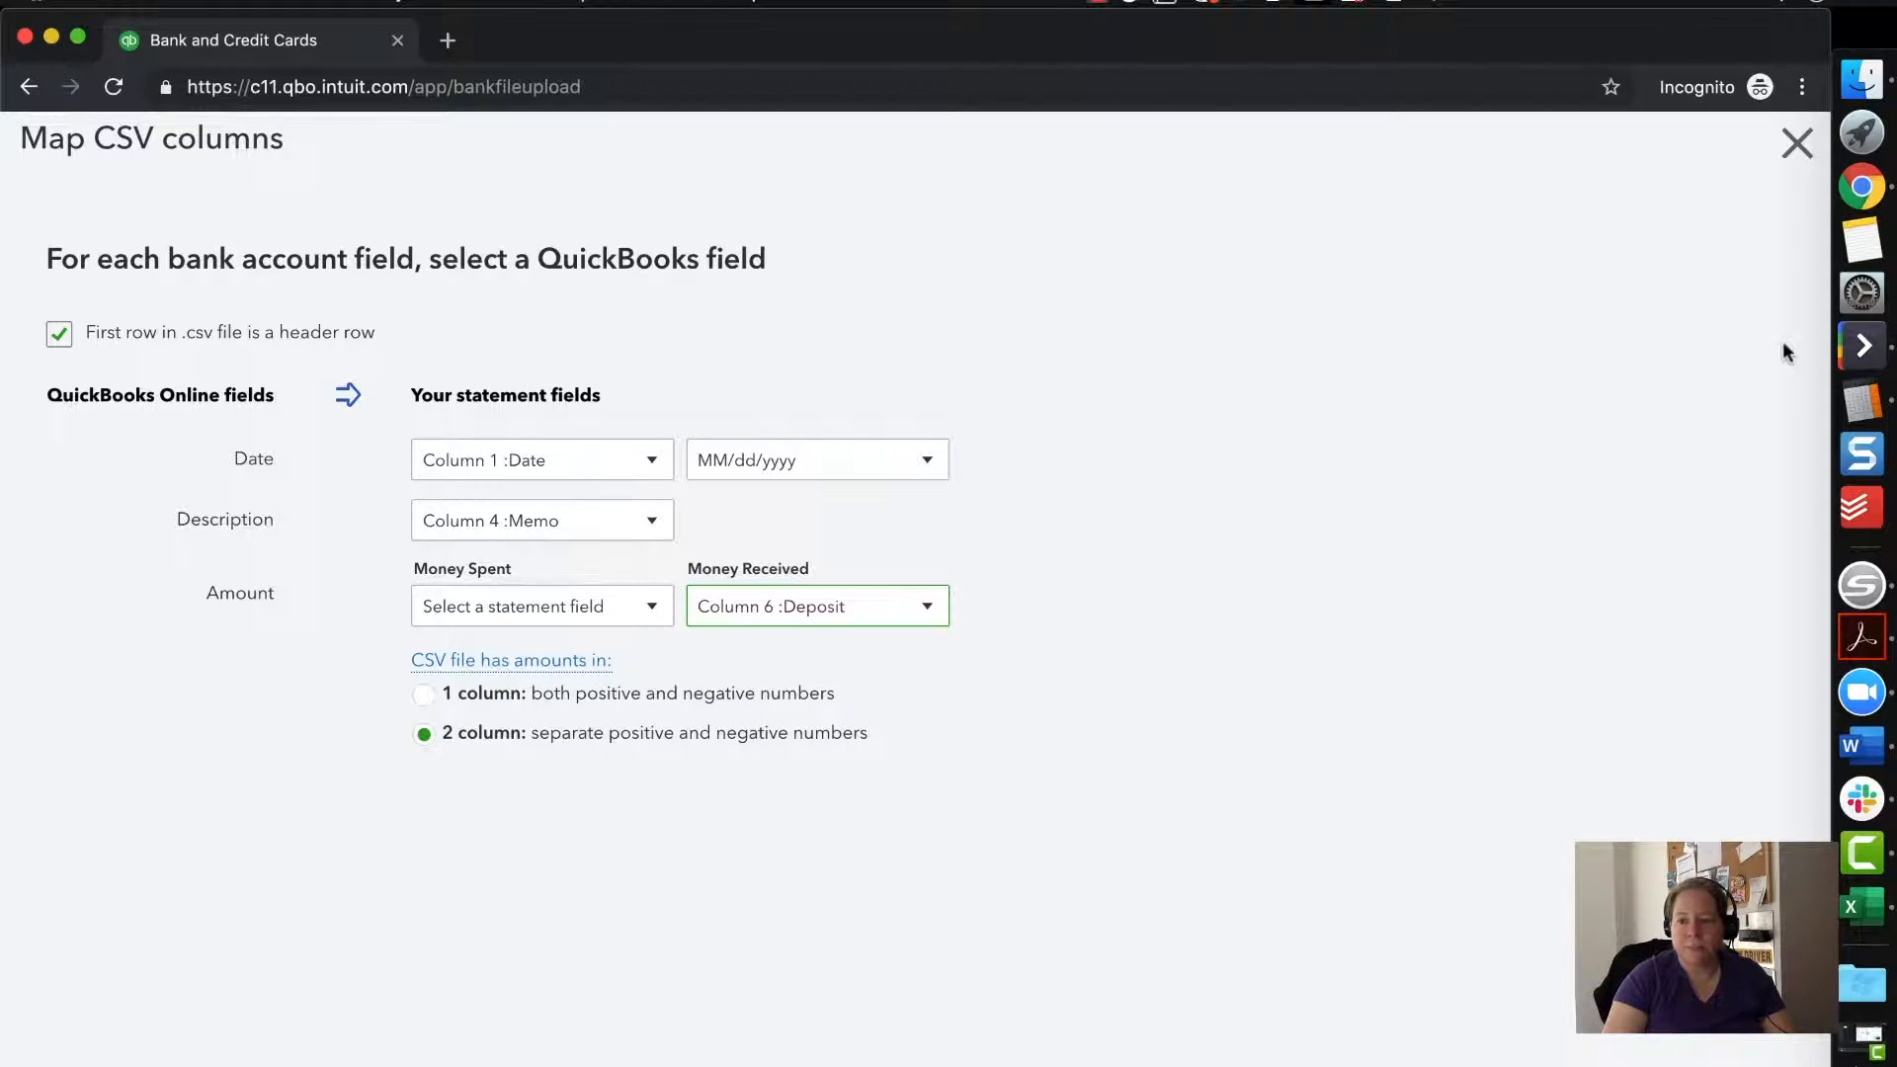
Step: Switch to Excel and examine the Payment and Deposit columns of Register.csv to see how amounts are separated
click(1862, 906)
click(674, 518)
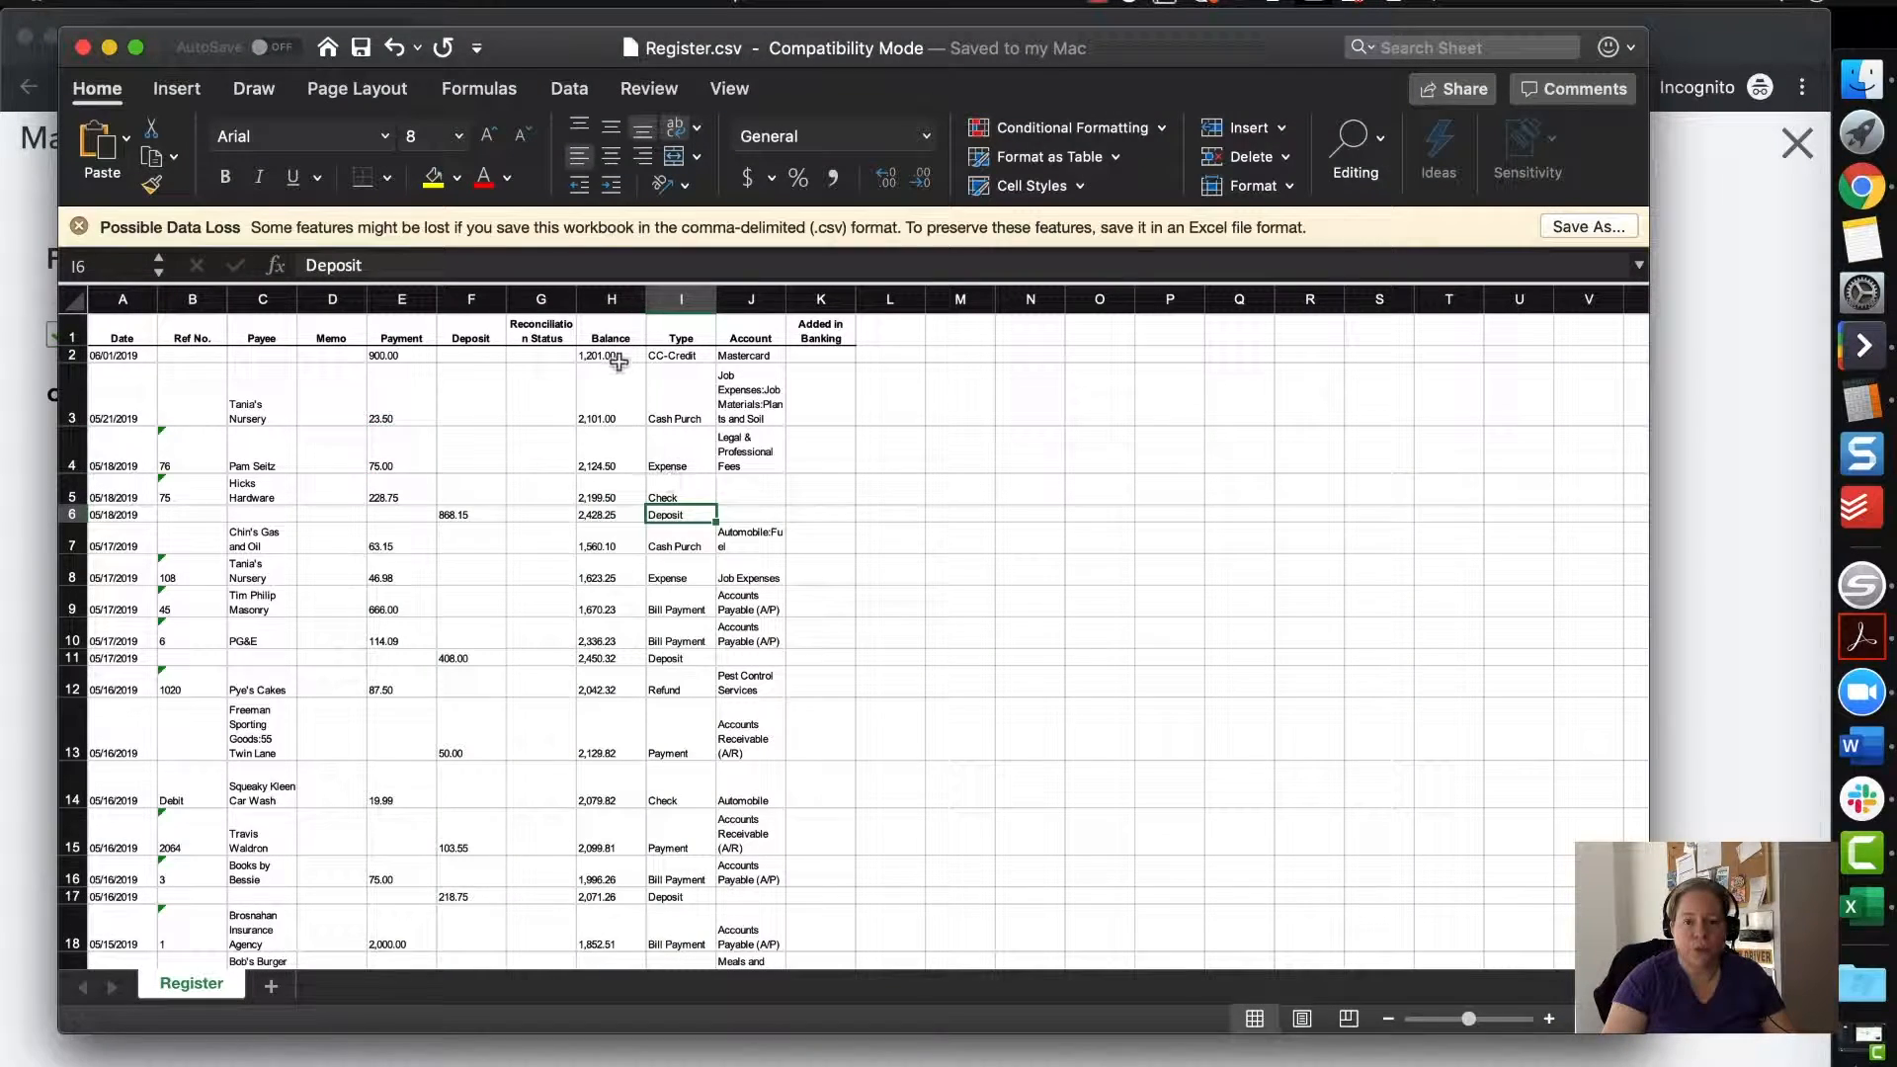
click(401, 299)
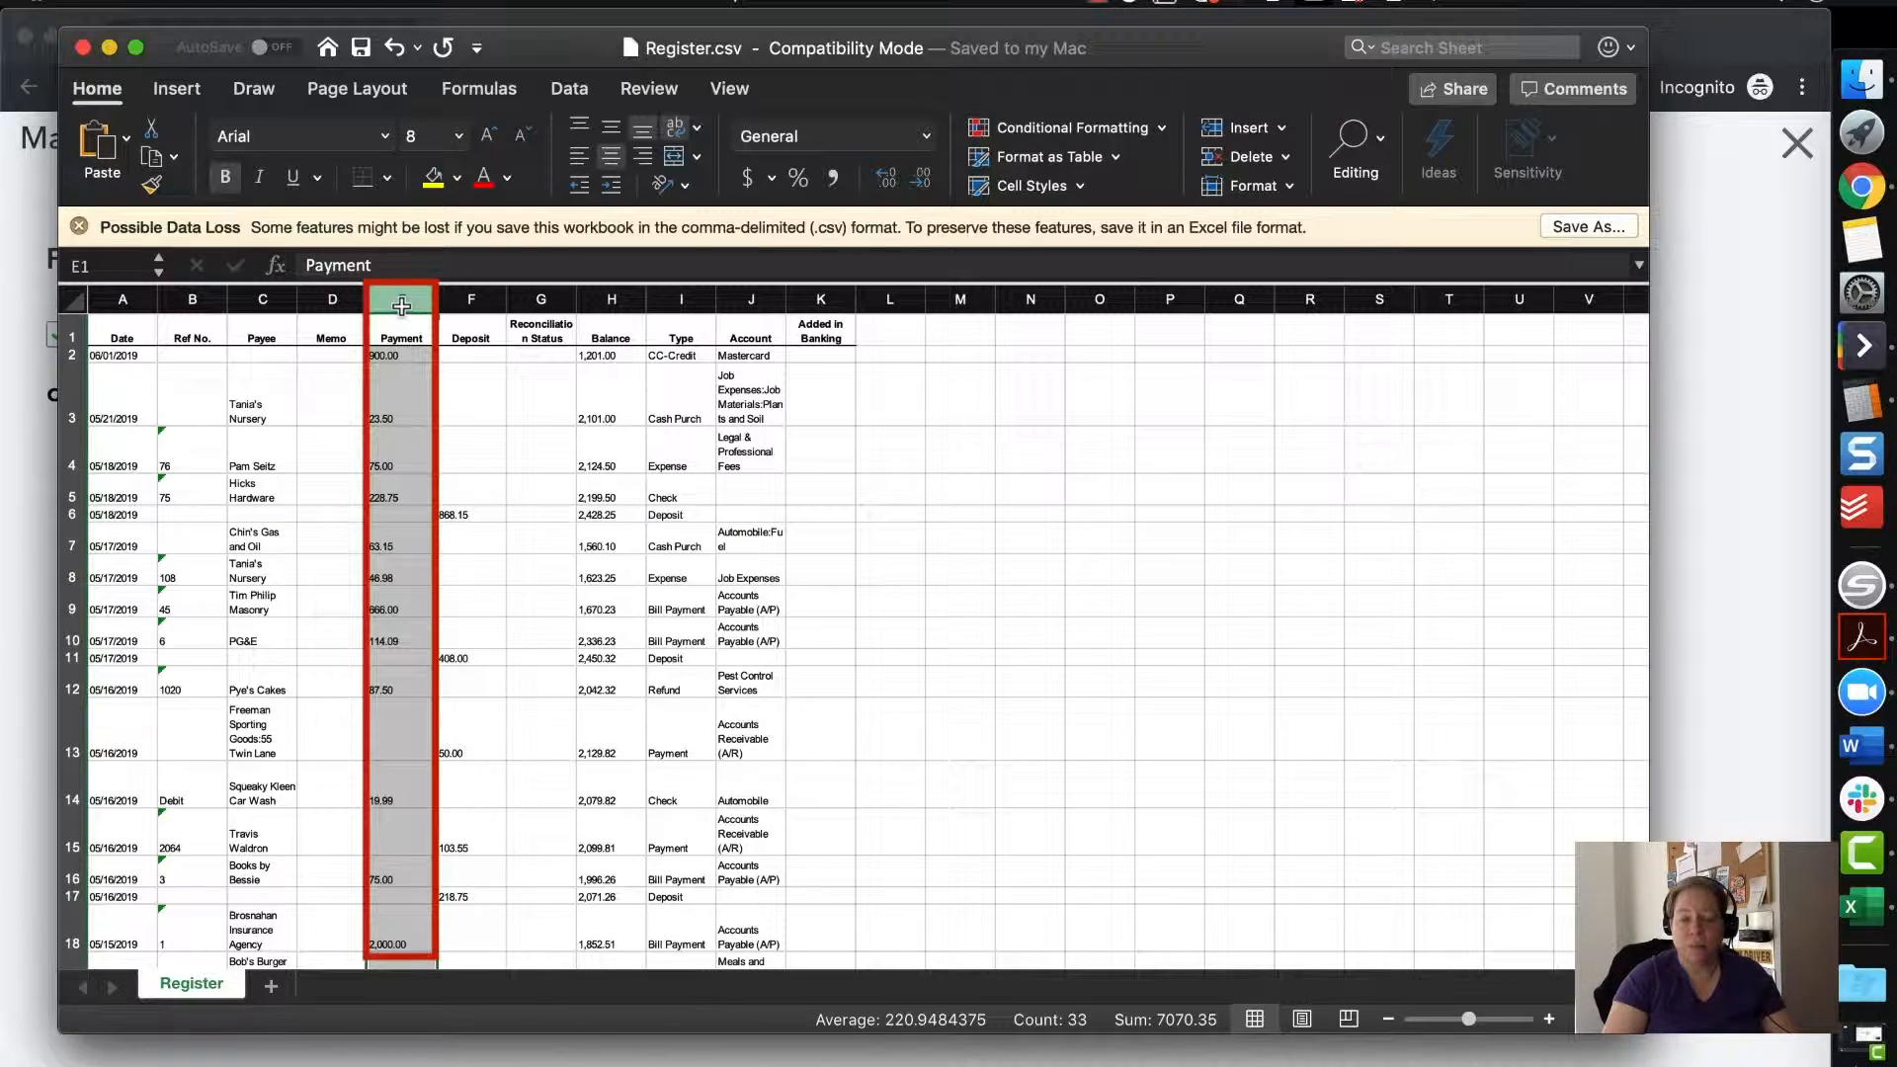
click(397, 334)
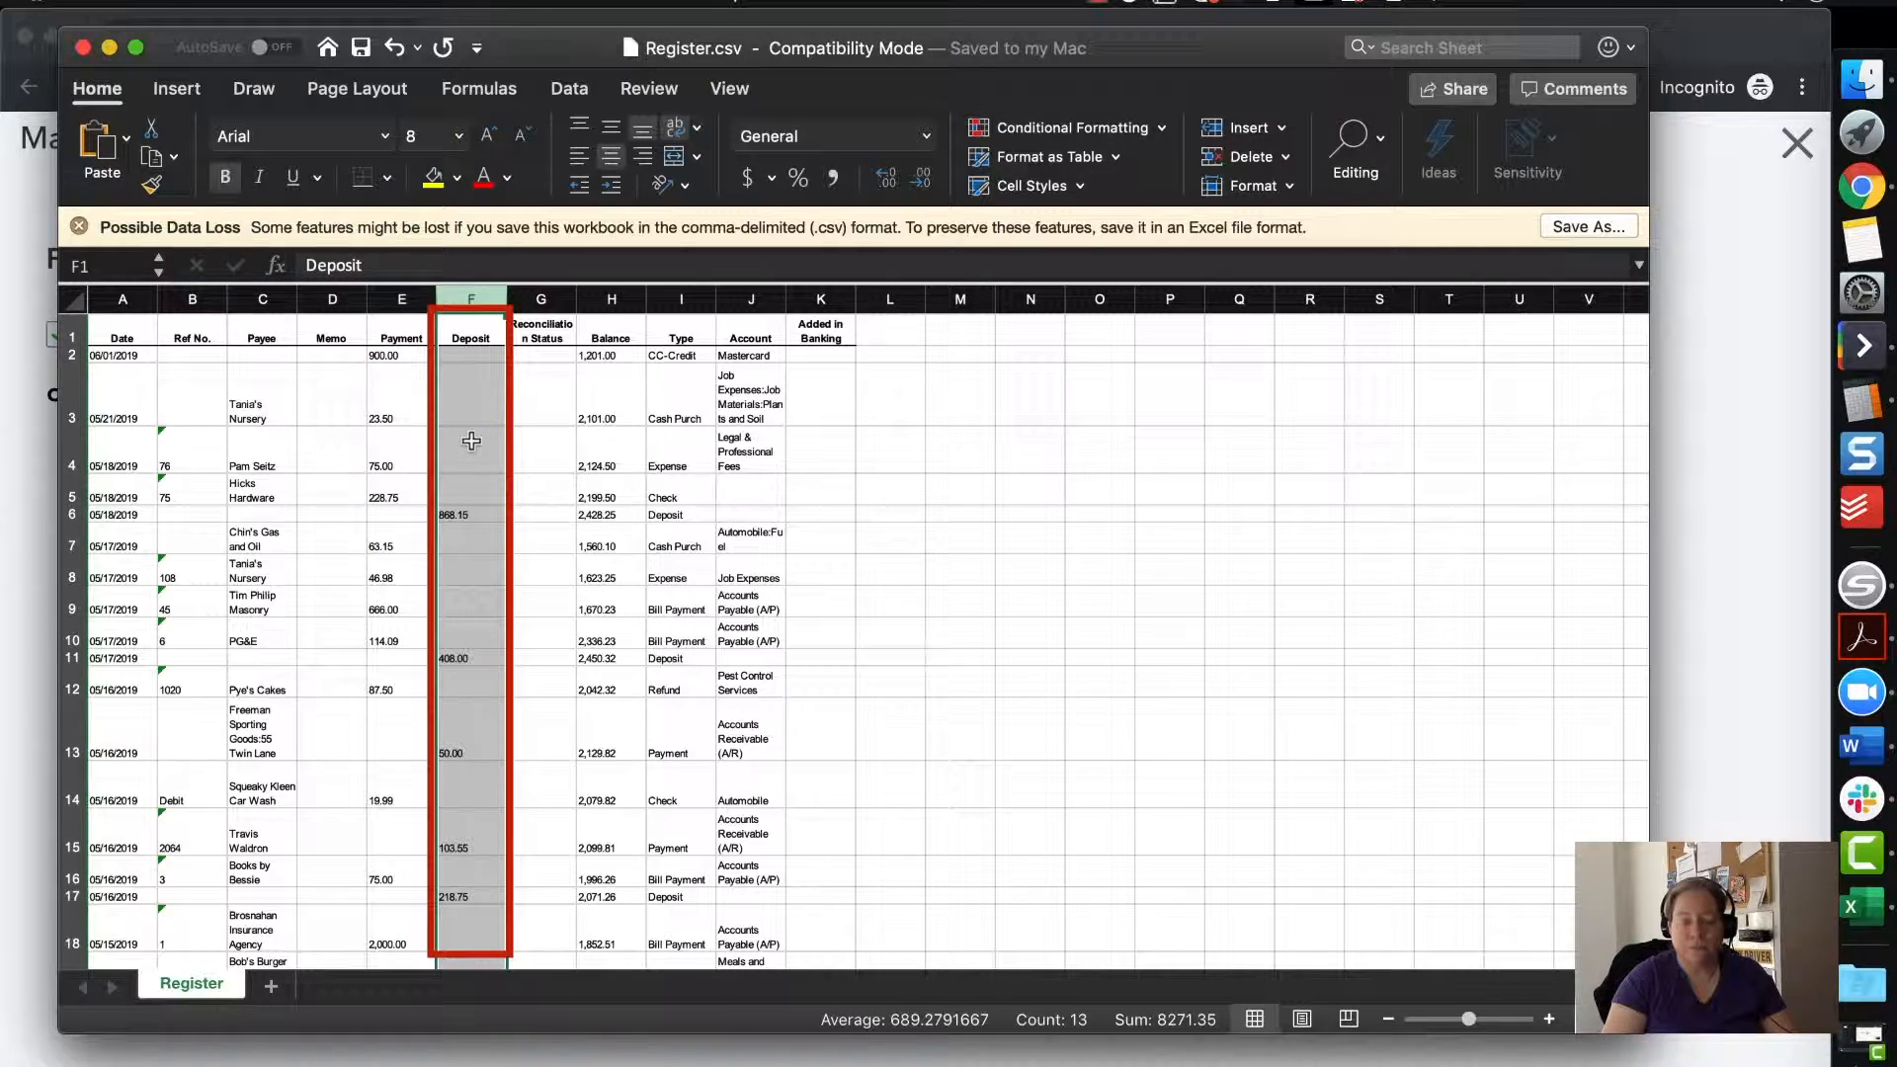
click(549, 456)
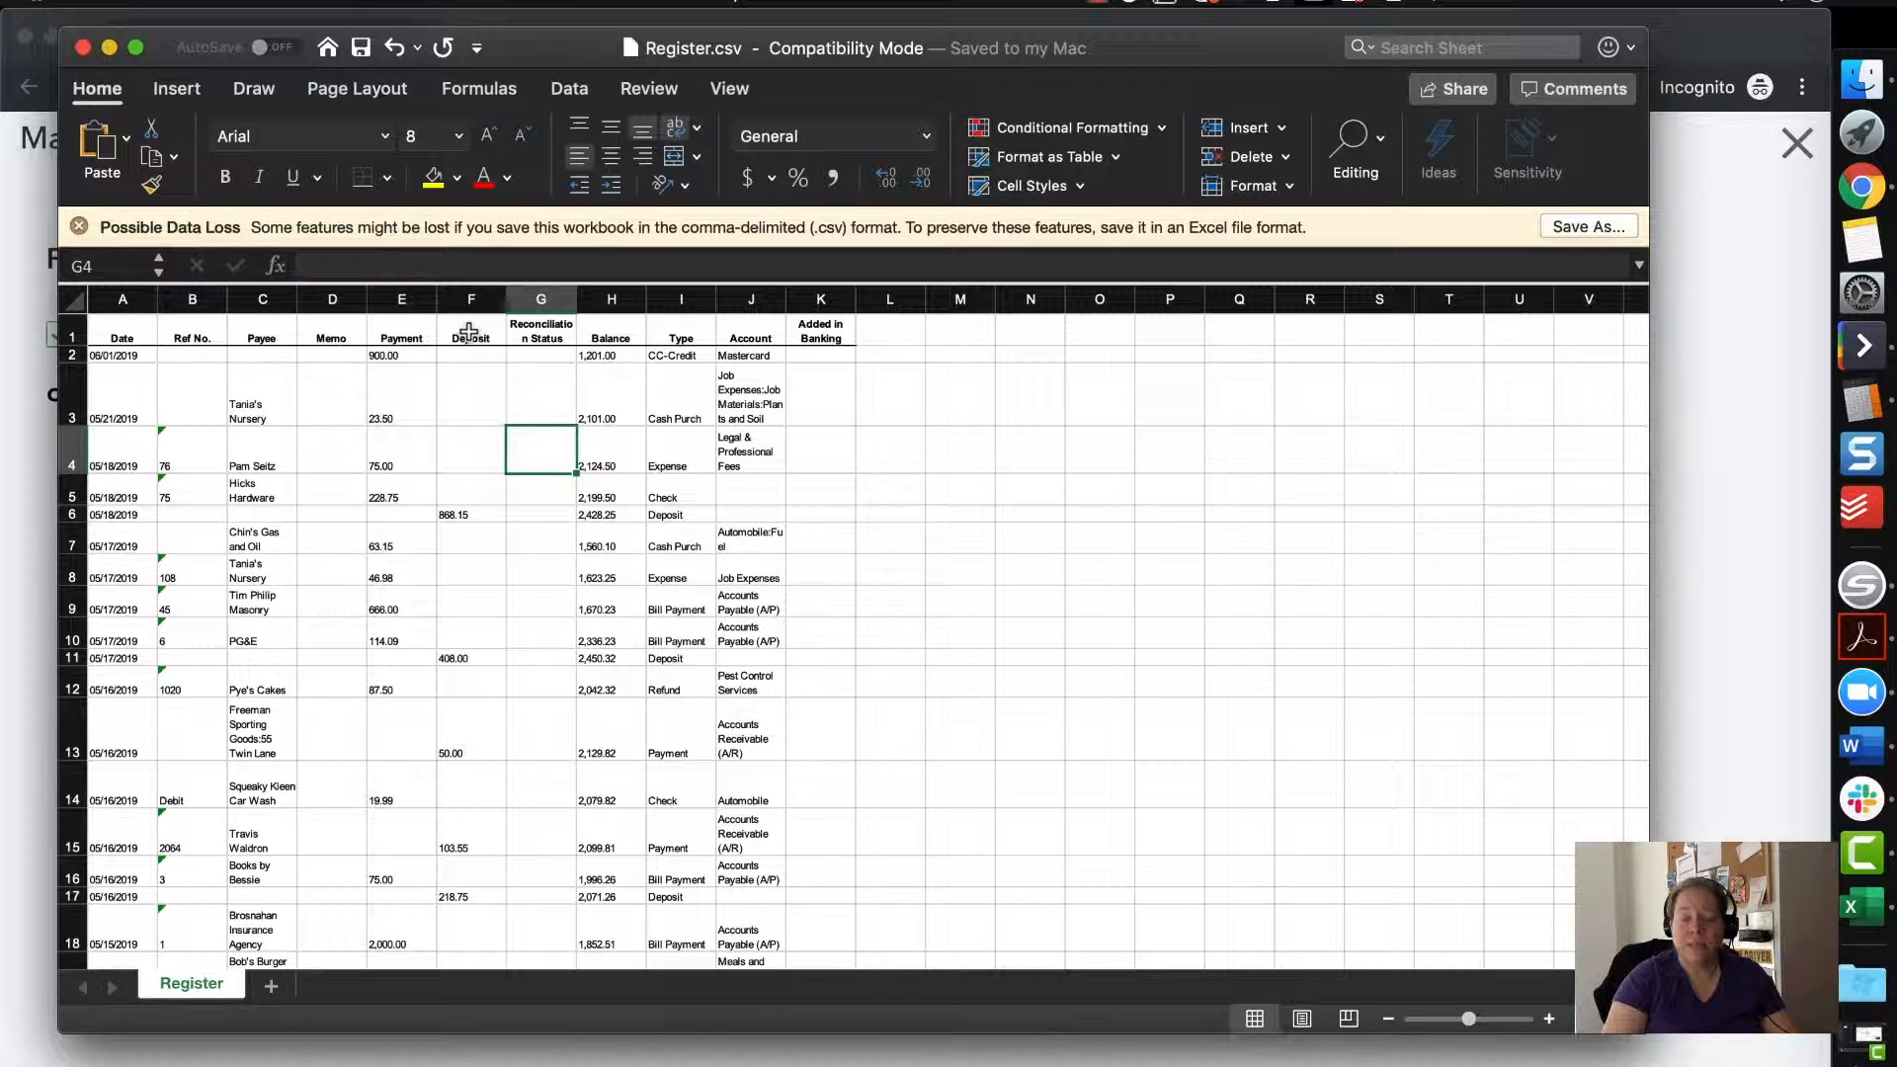
Step: Switch back to QuickBooks Online and select Column 6 :Deposit as the statement field for Money Received
click(1692, 489)
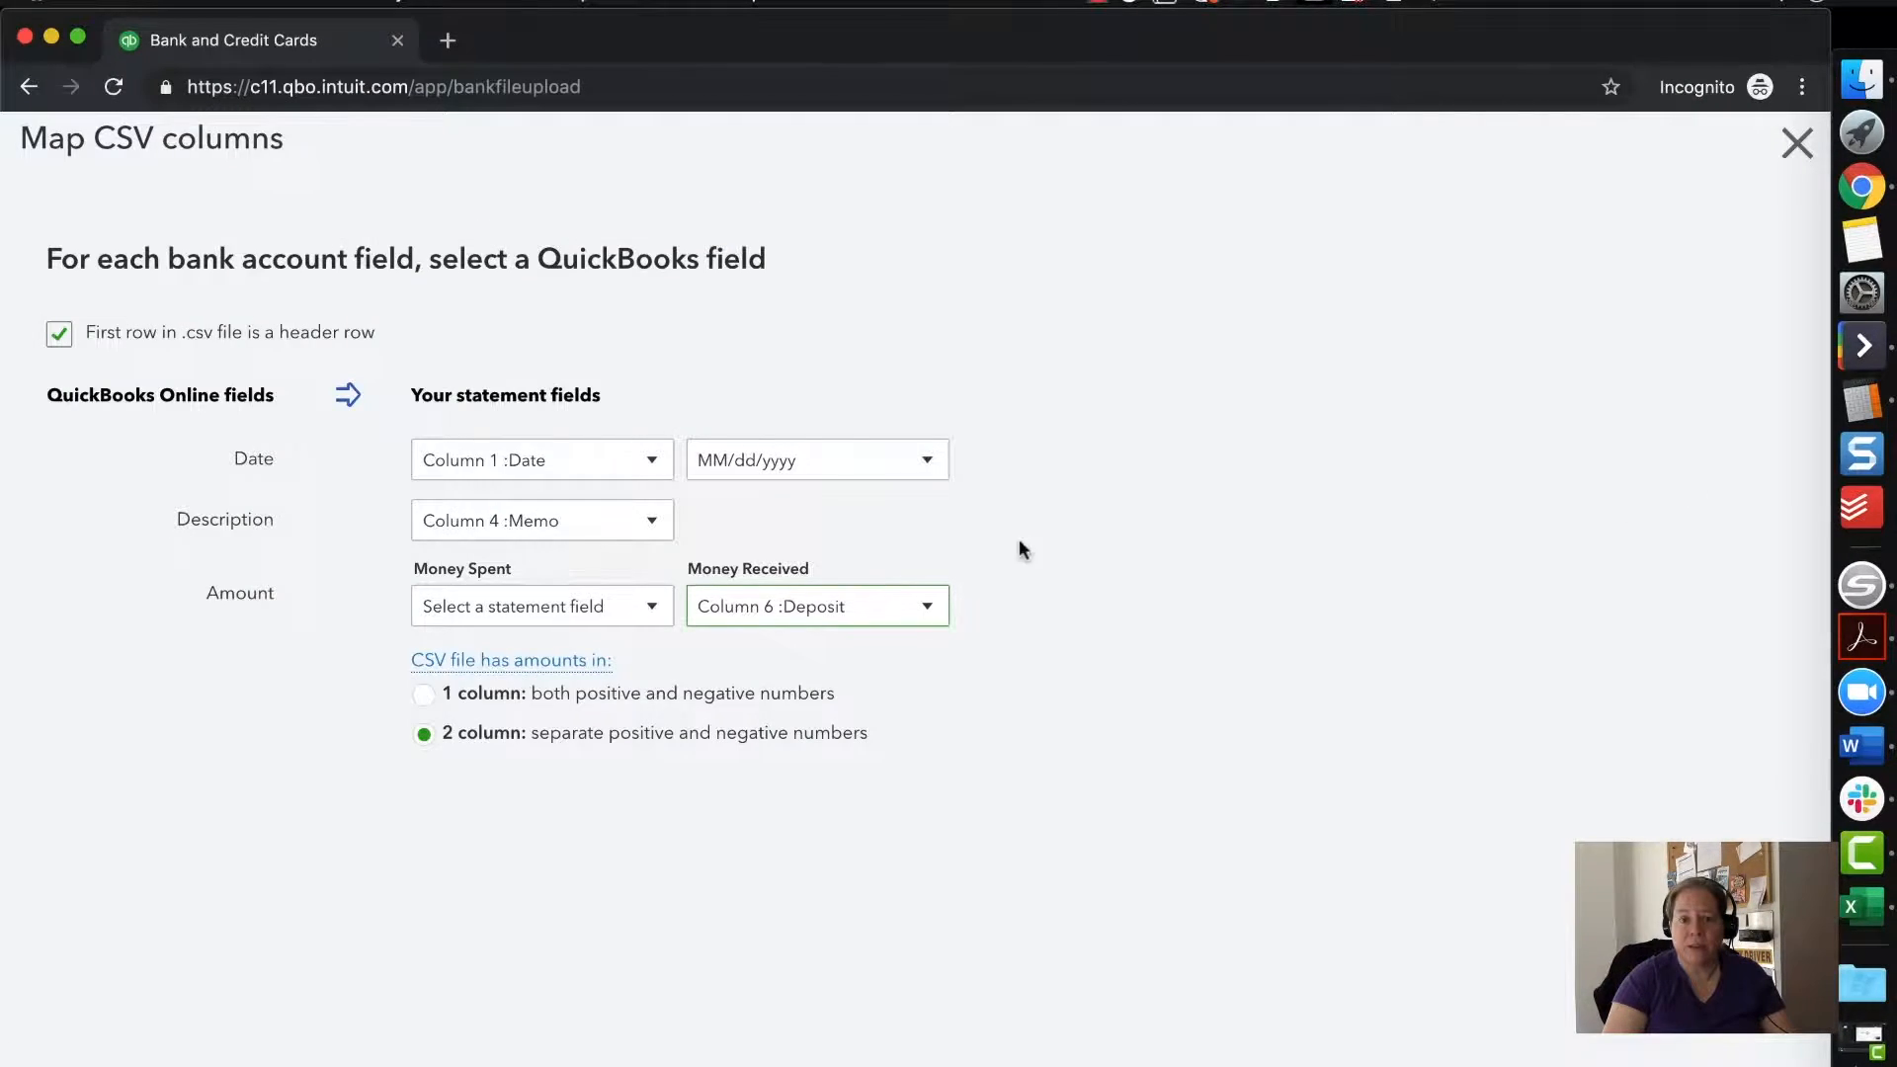
click(907, 610)
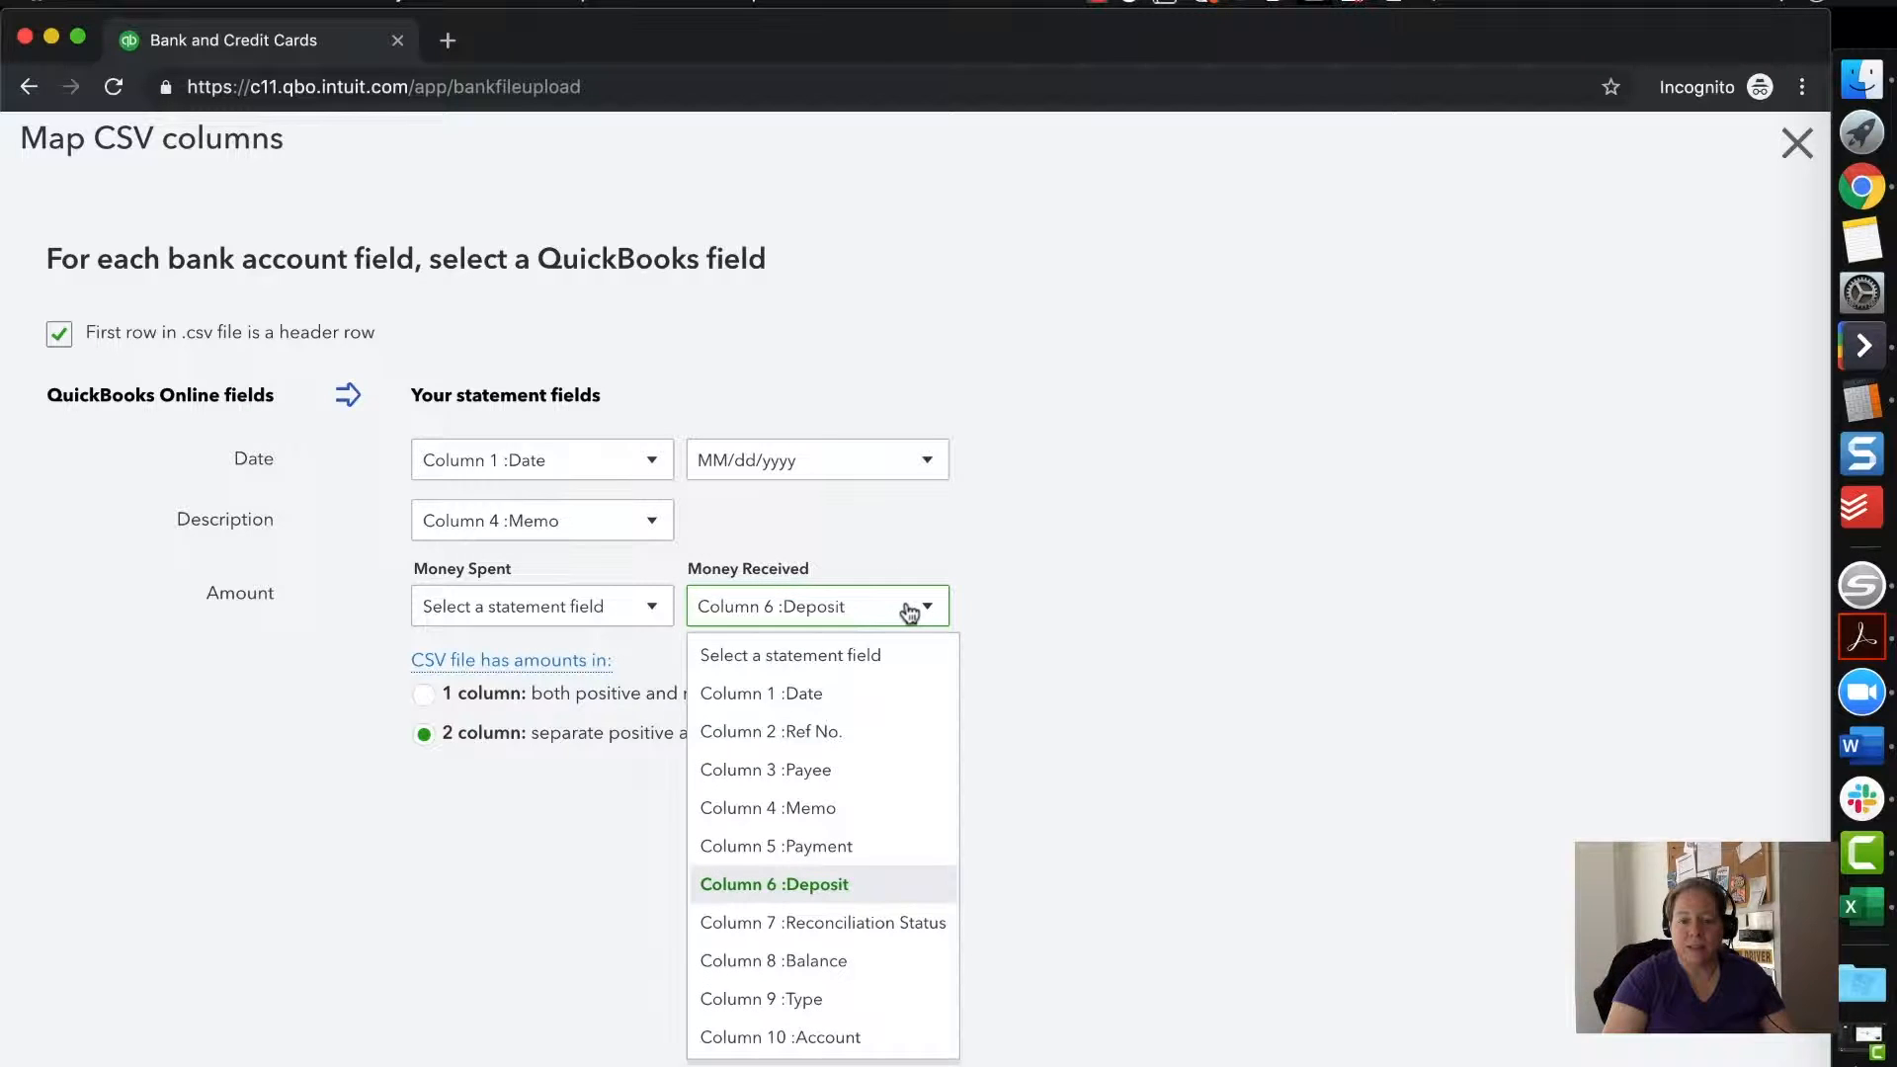
click(854, 895)
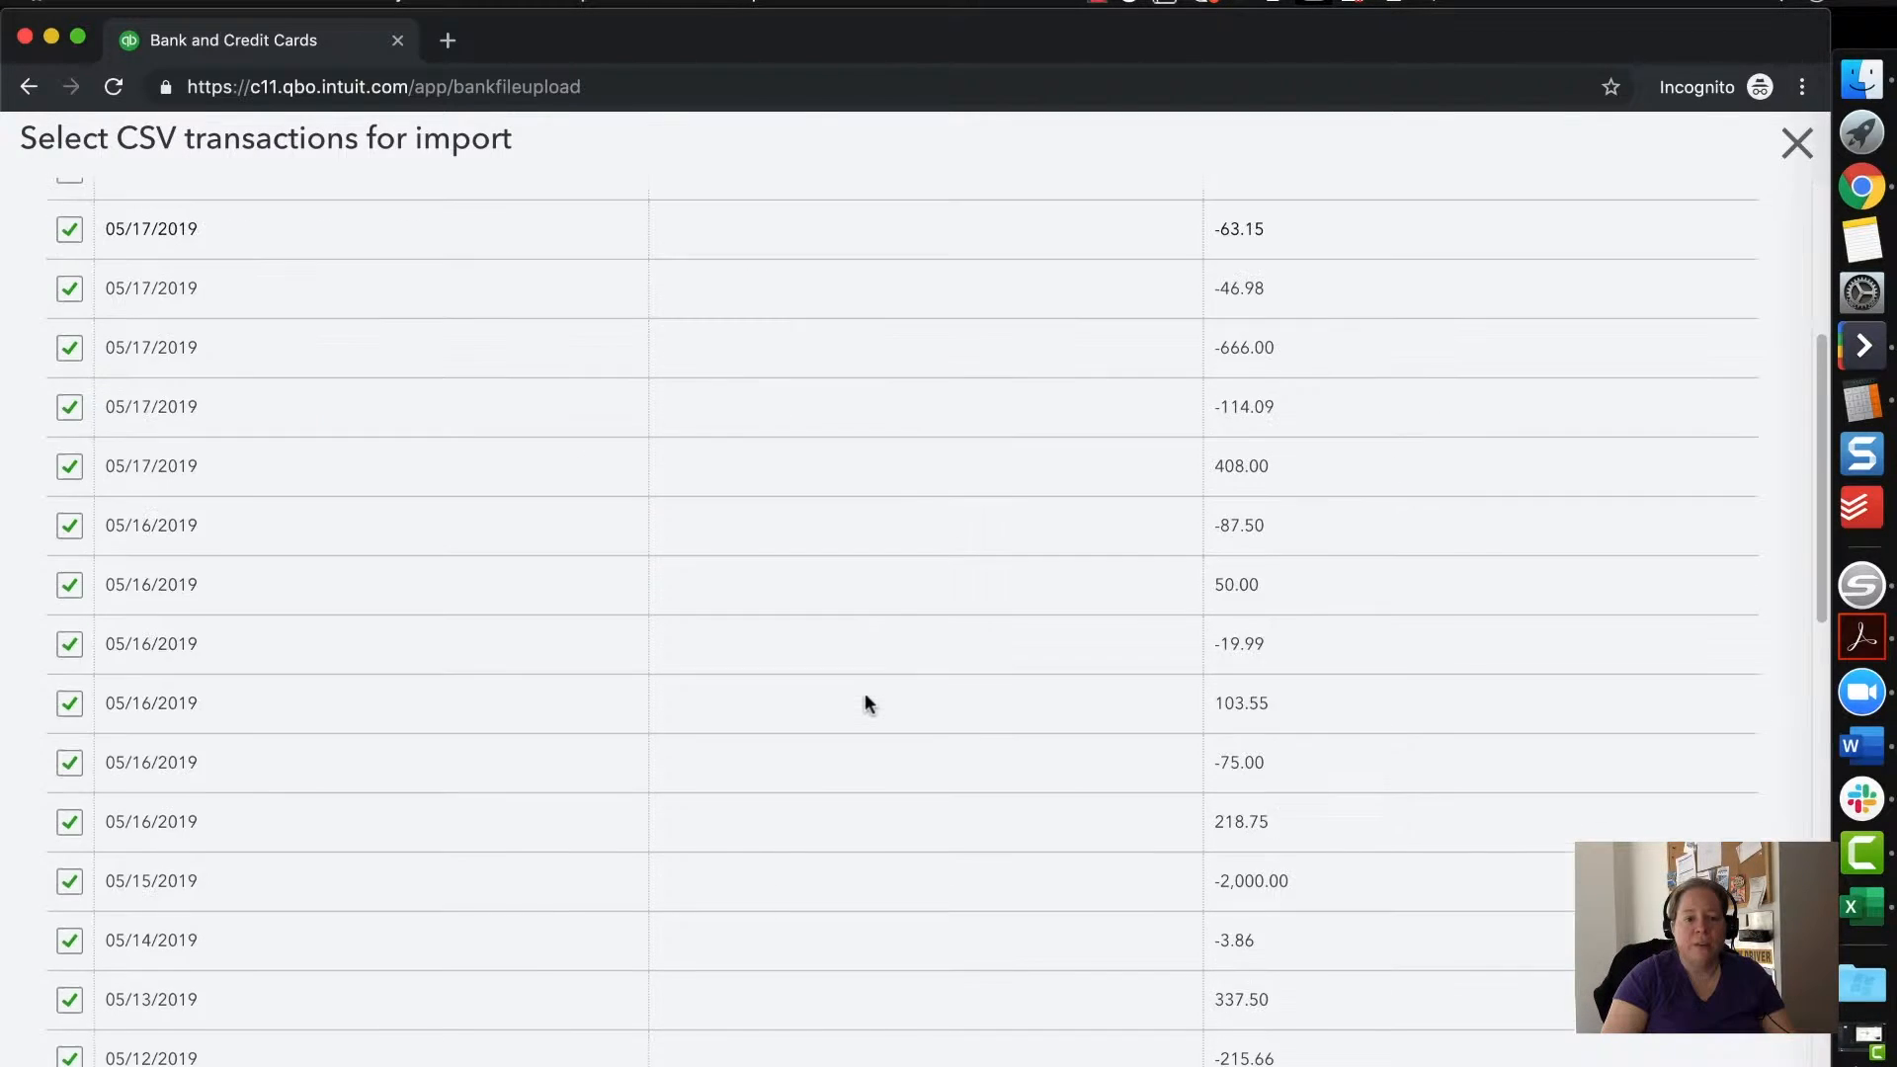
Step: Review the listed CSV transactions, import all of them using the chosen fields, and finish the import
scroll(863, 691, down, 15)
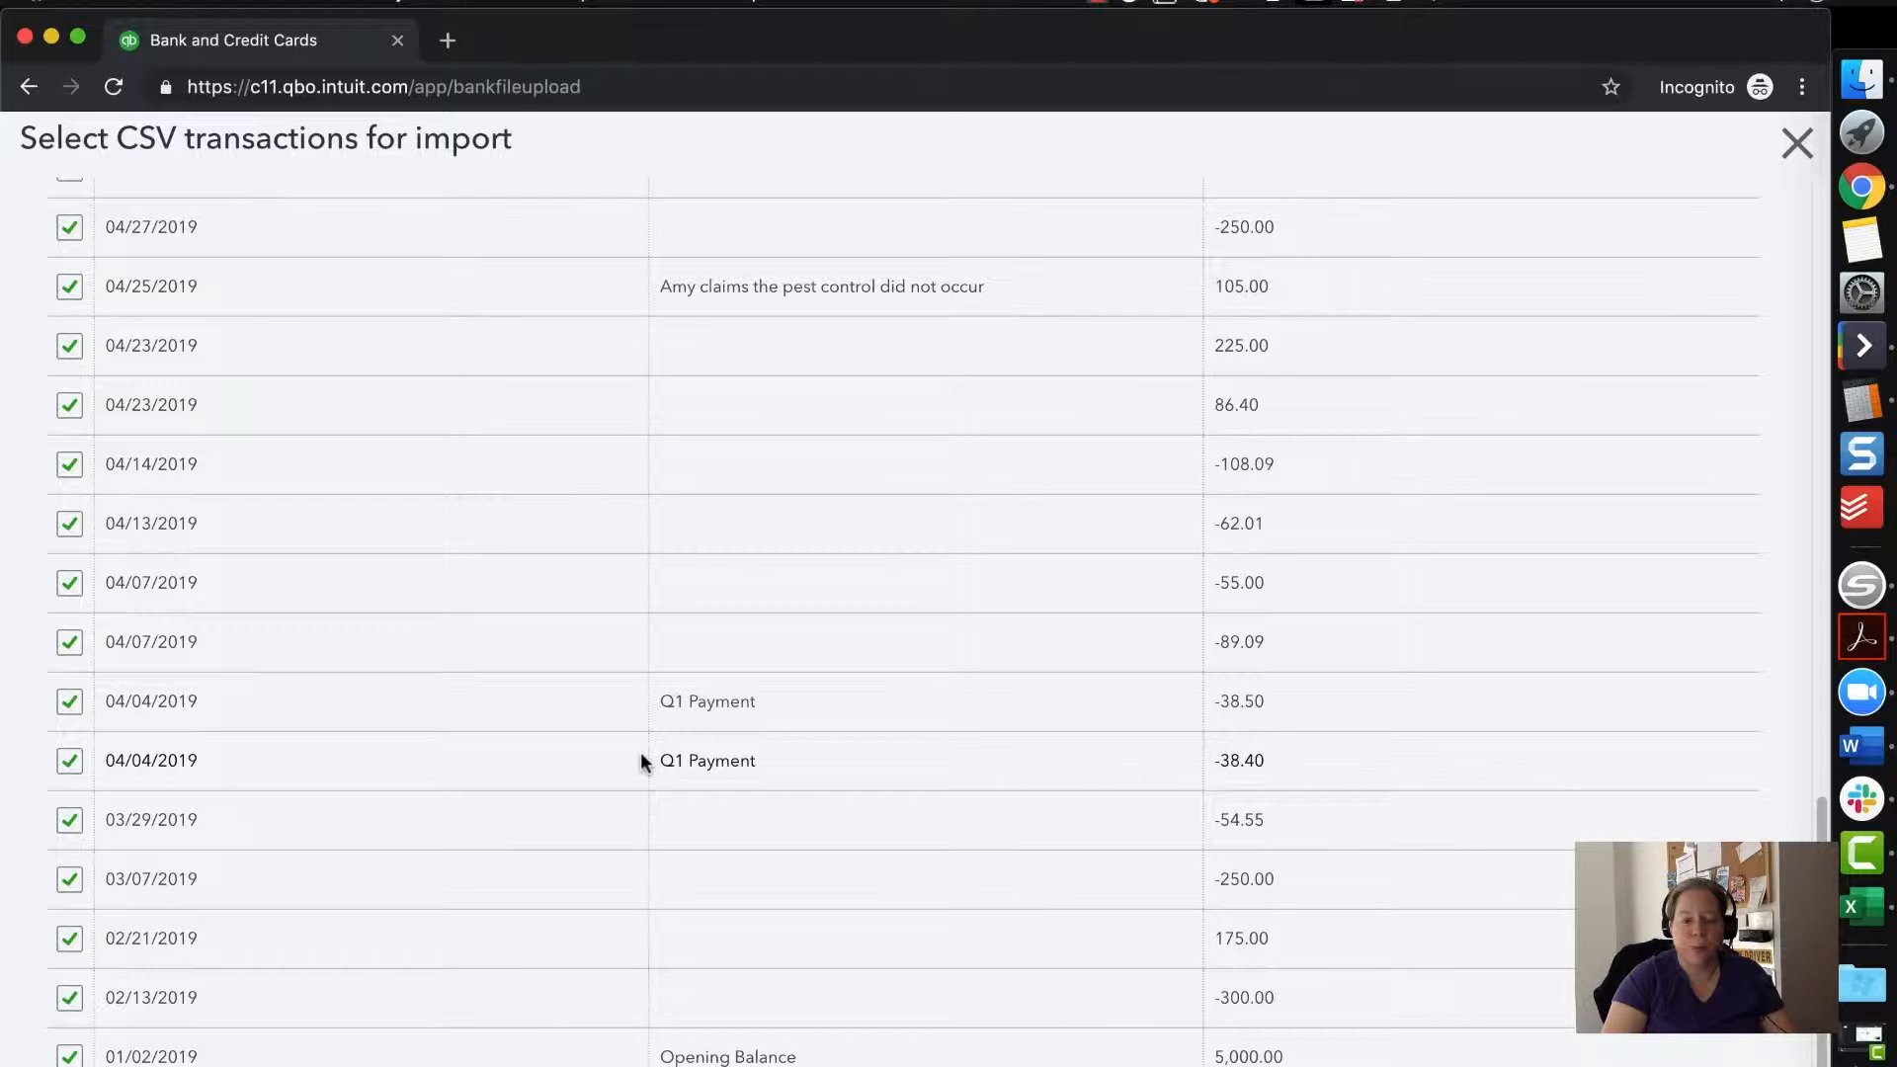
scroll(475, 691, up, 15)
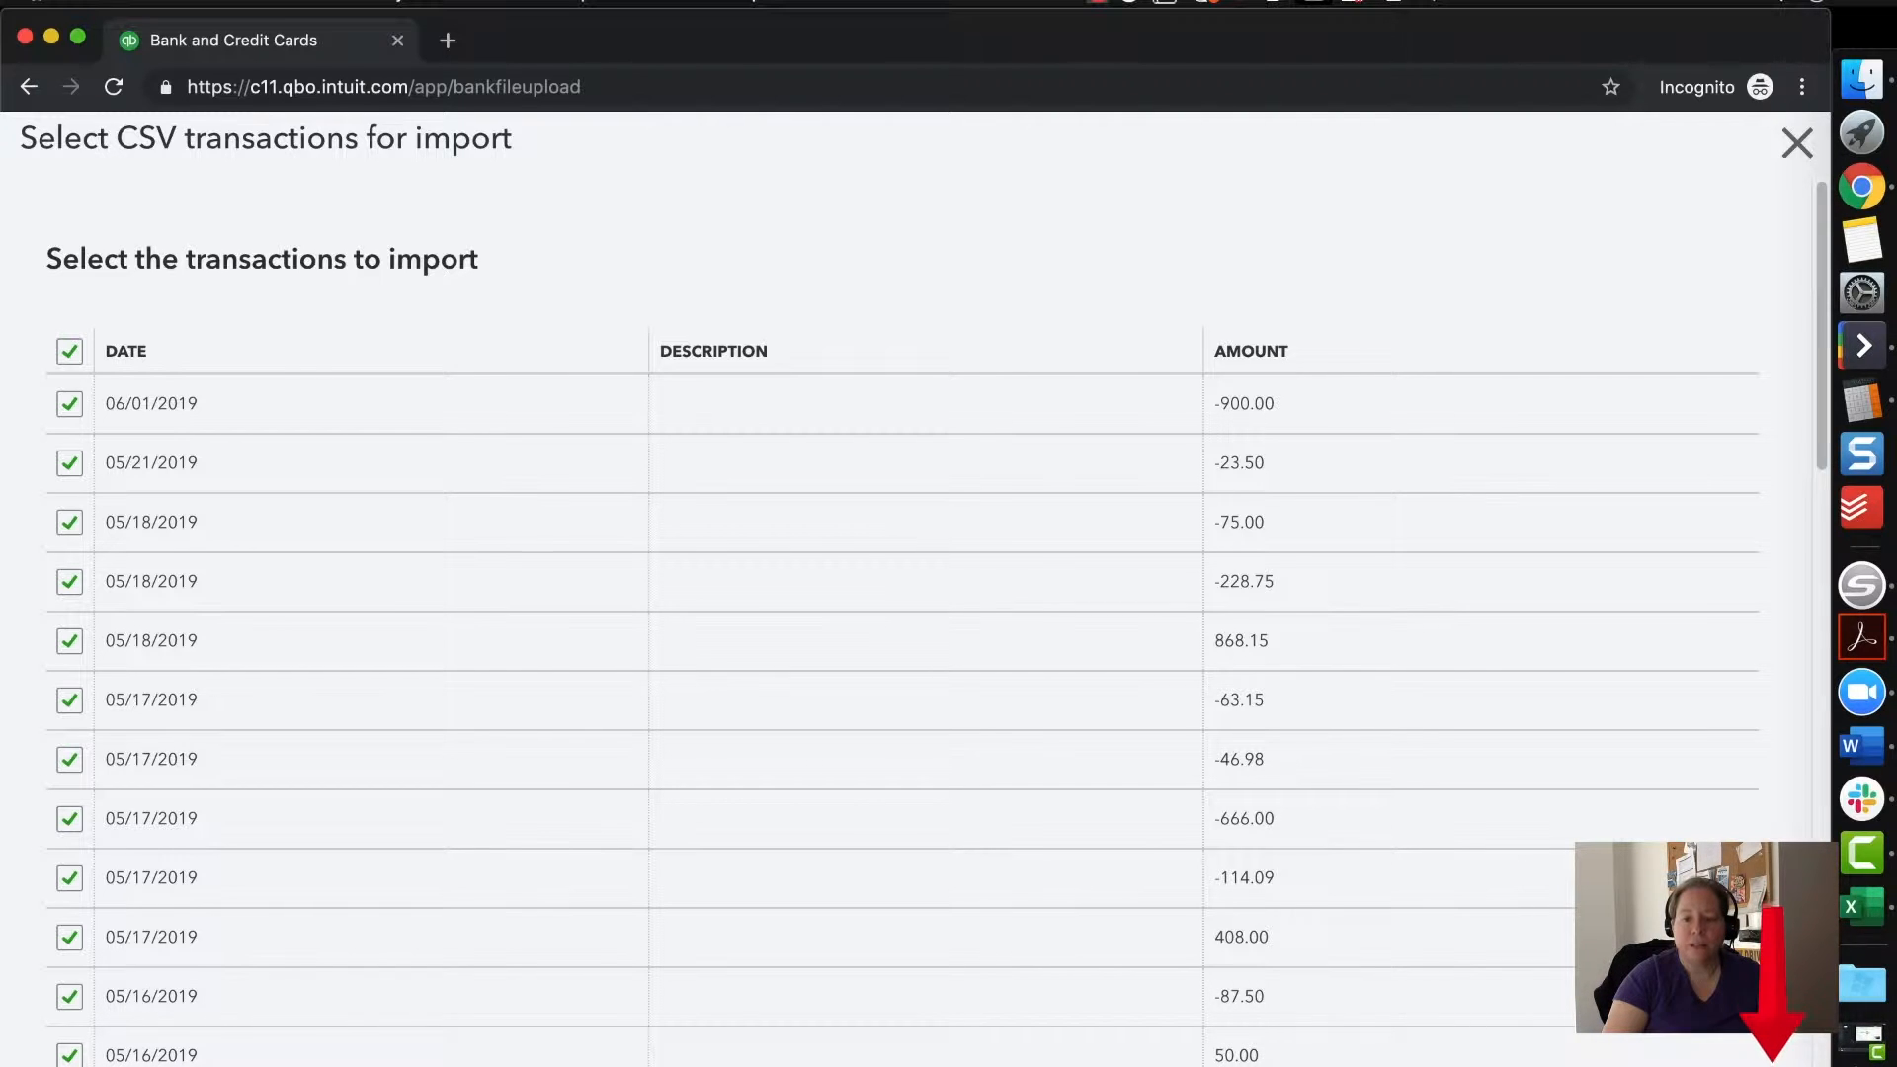
click(1771, 1061)
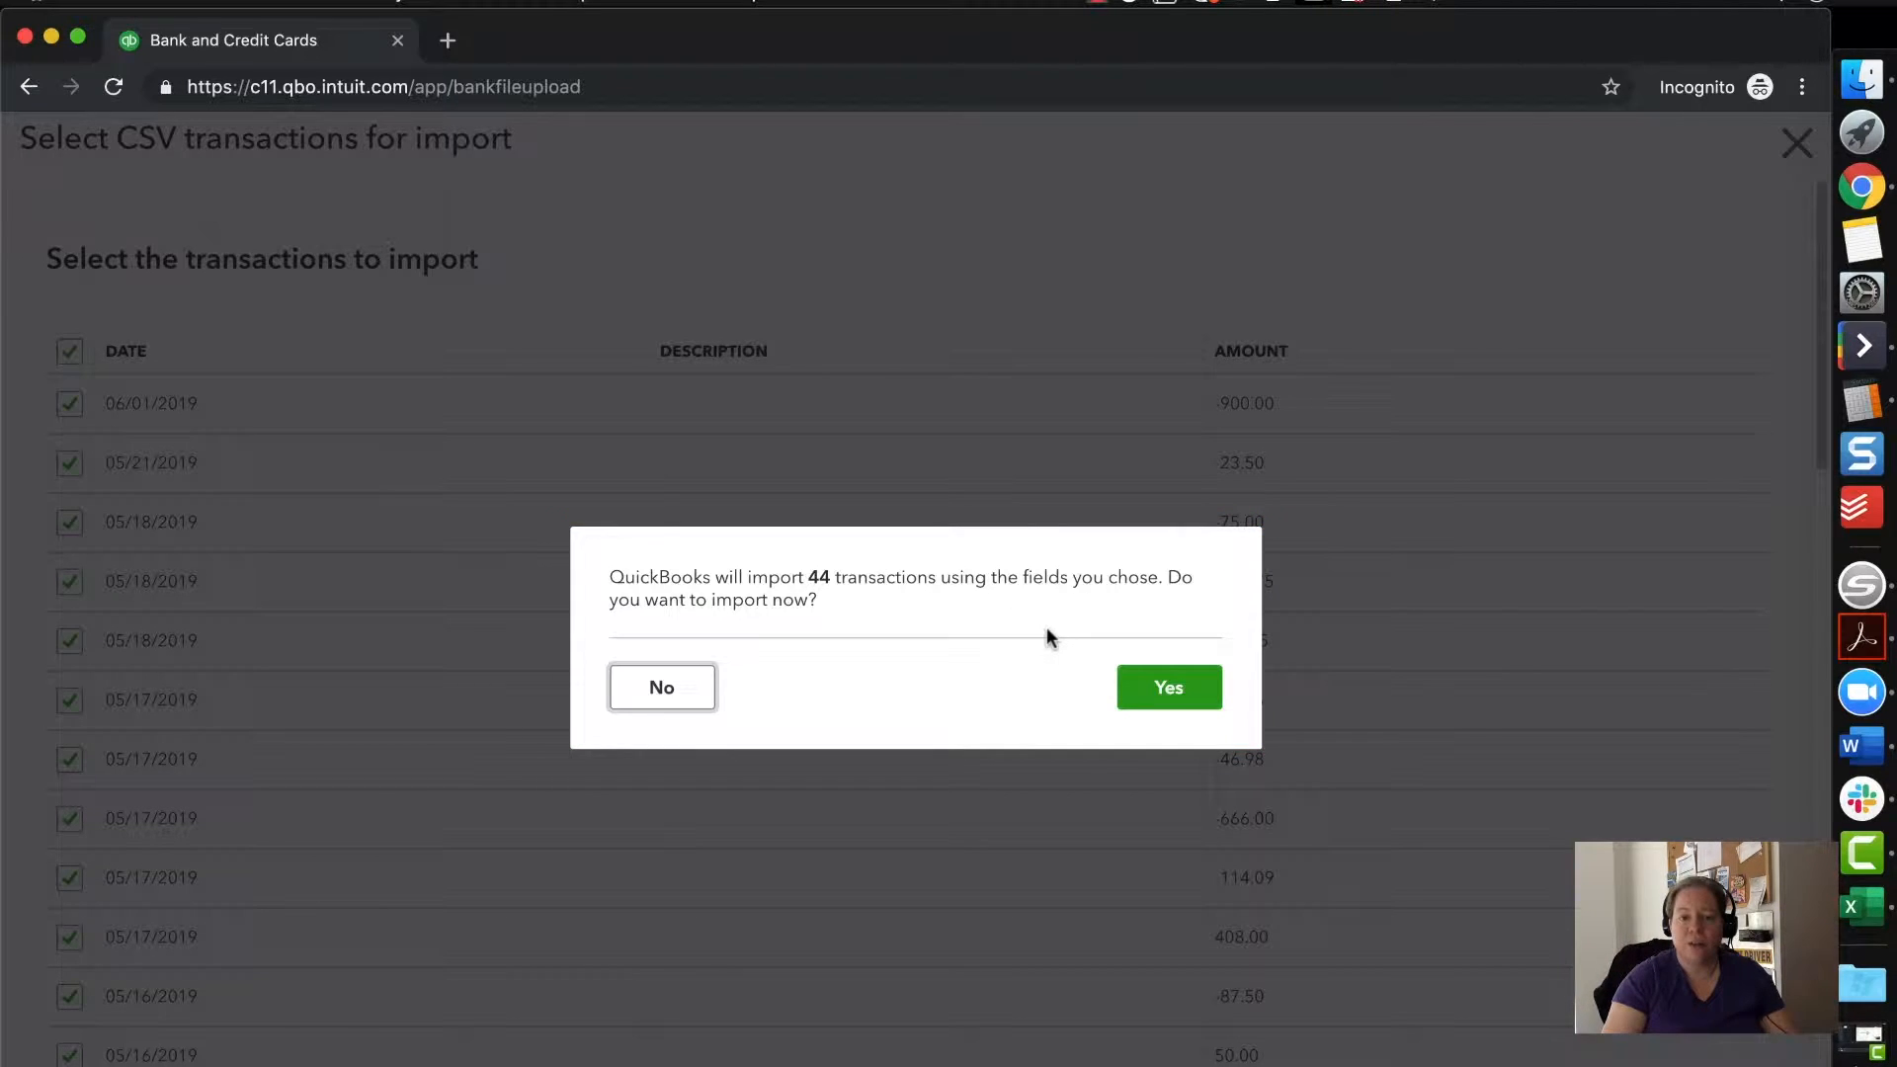
click(1162, 700)
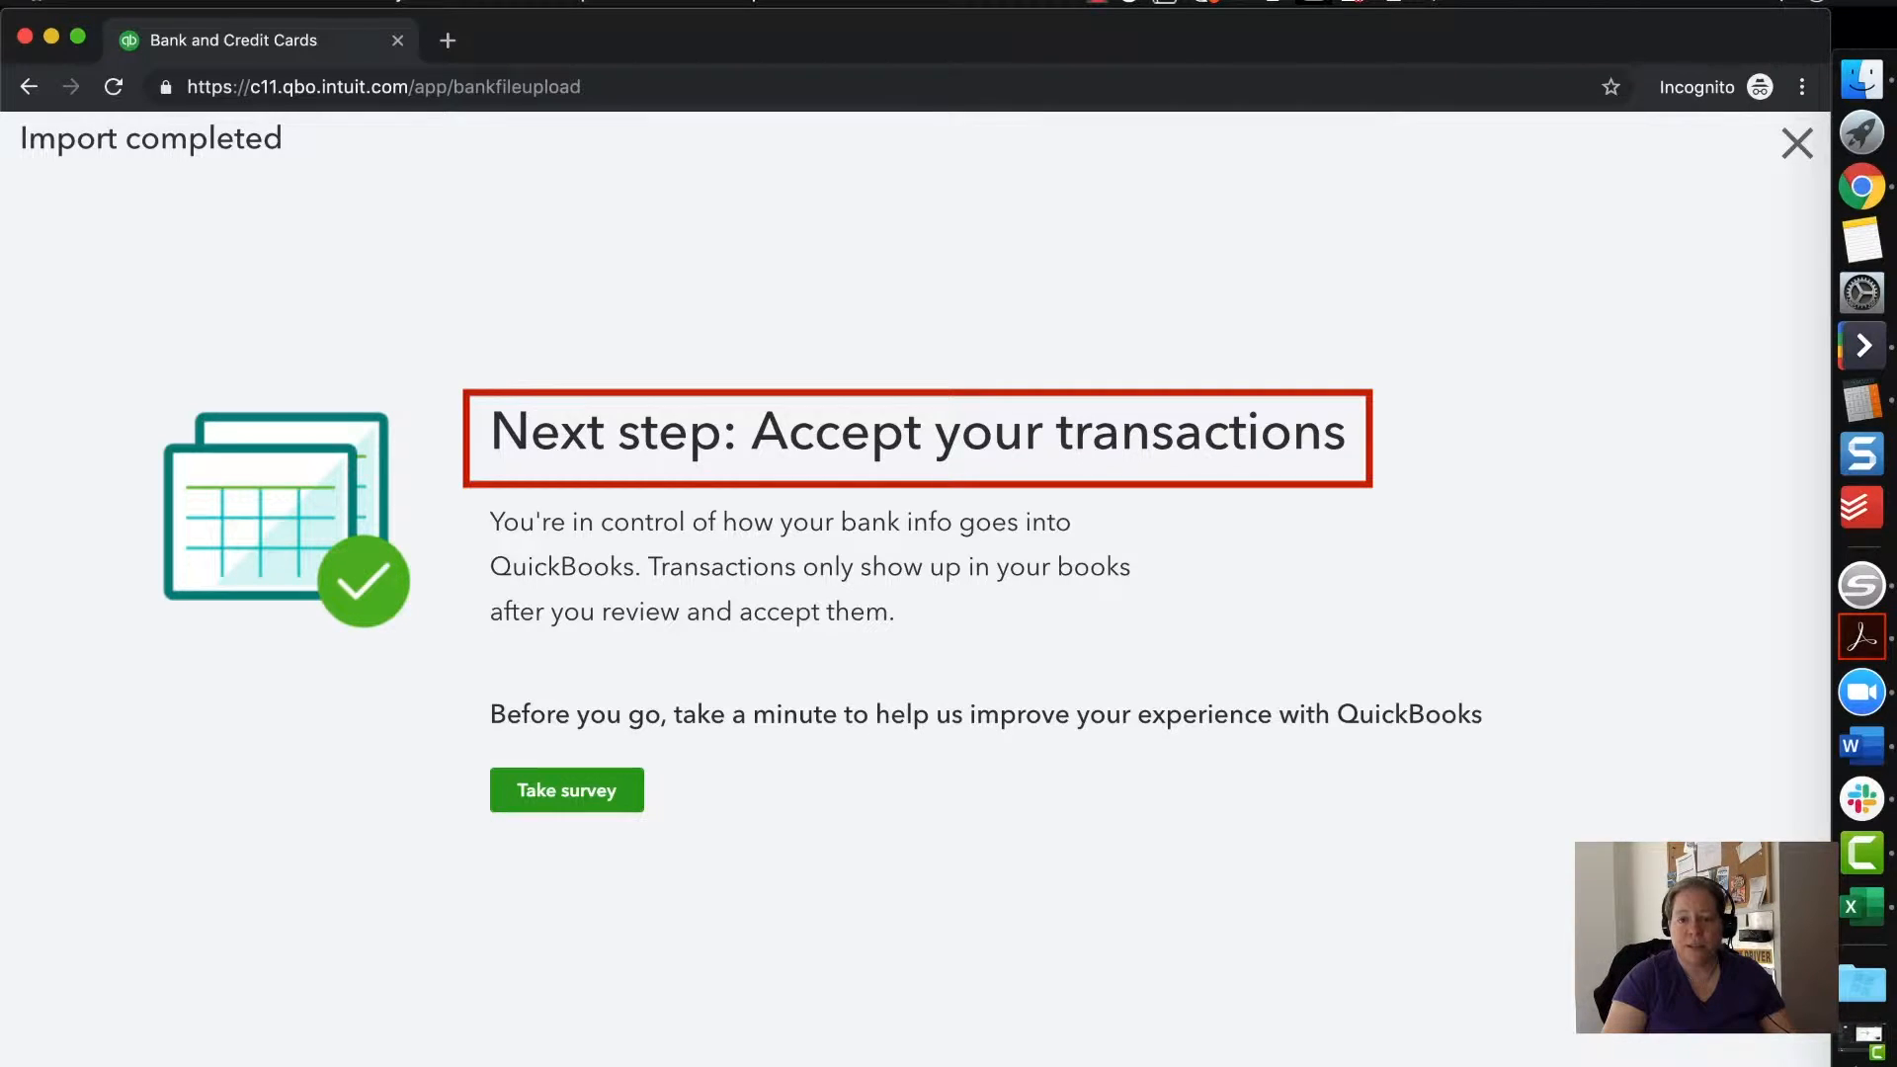
click(1768, 1063)
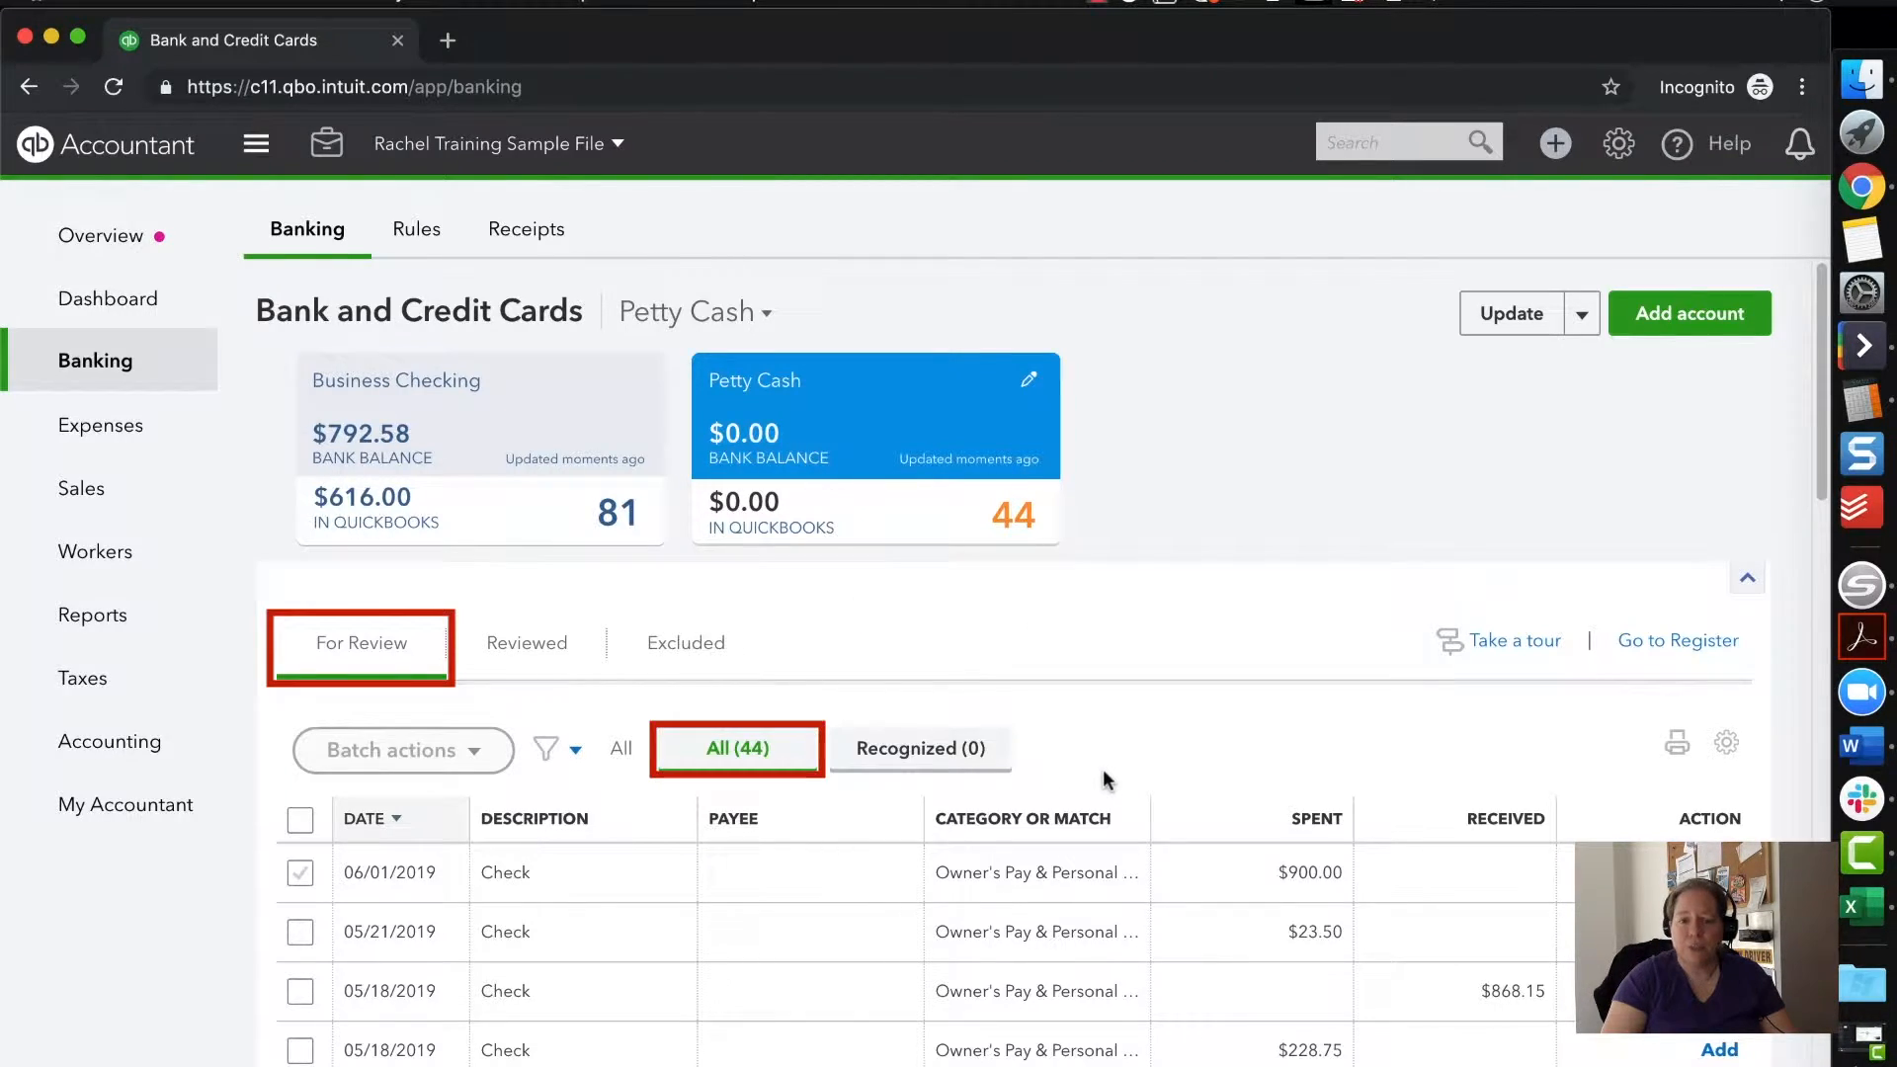
Step: Check the Petty Cash account on the dashboard and look through its imported transactions awaiting review on the Banking page
click(72, 304)
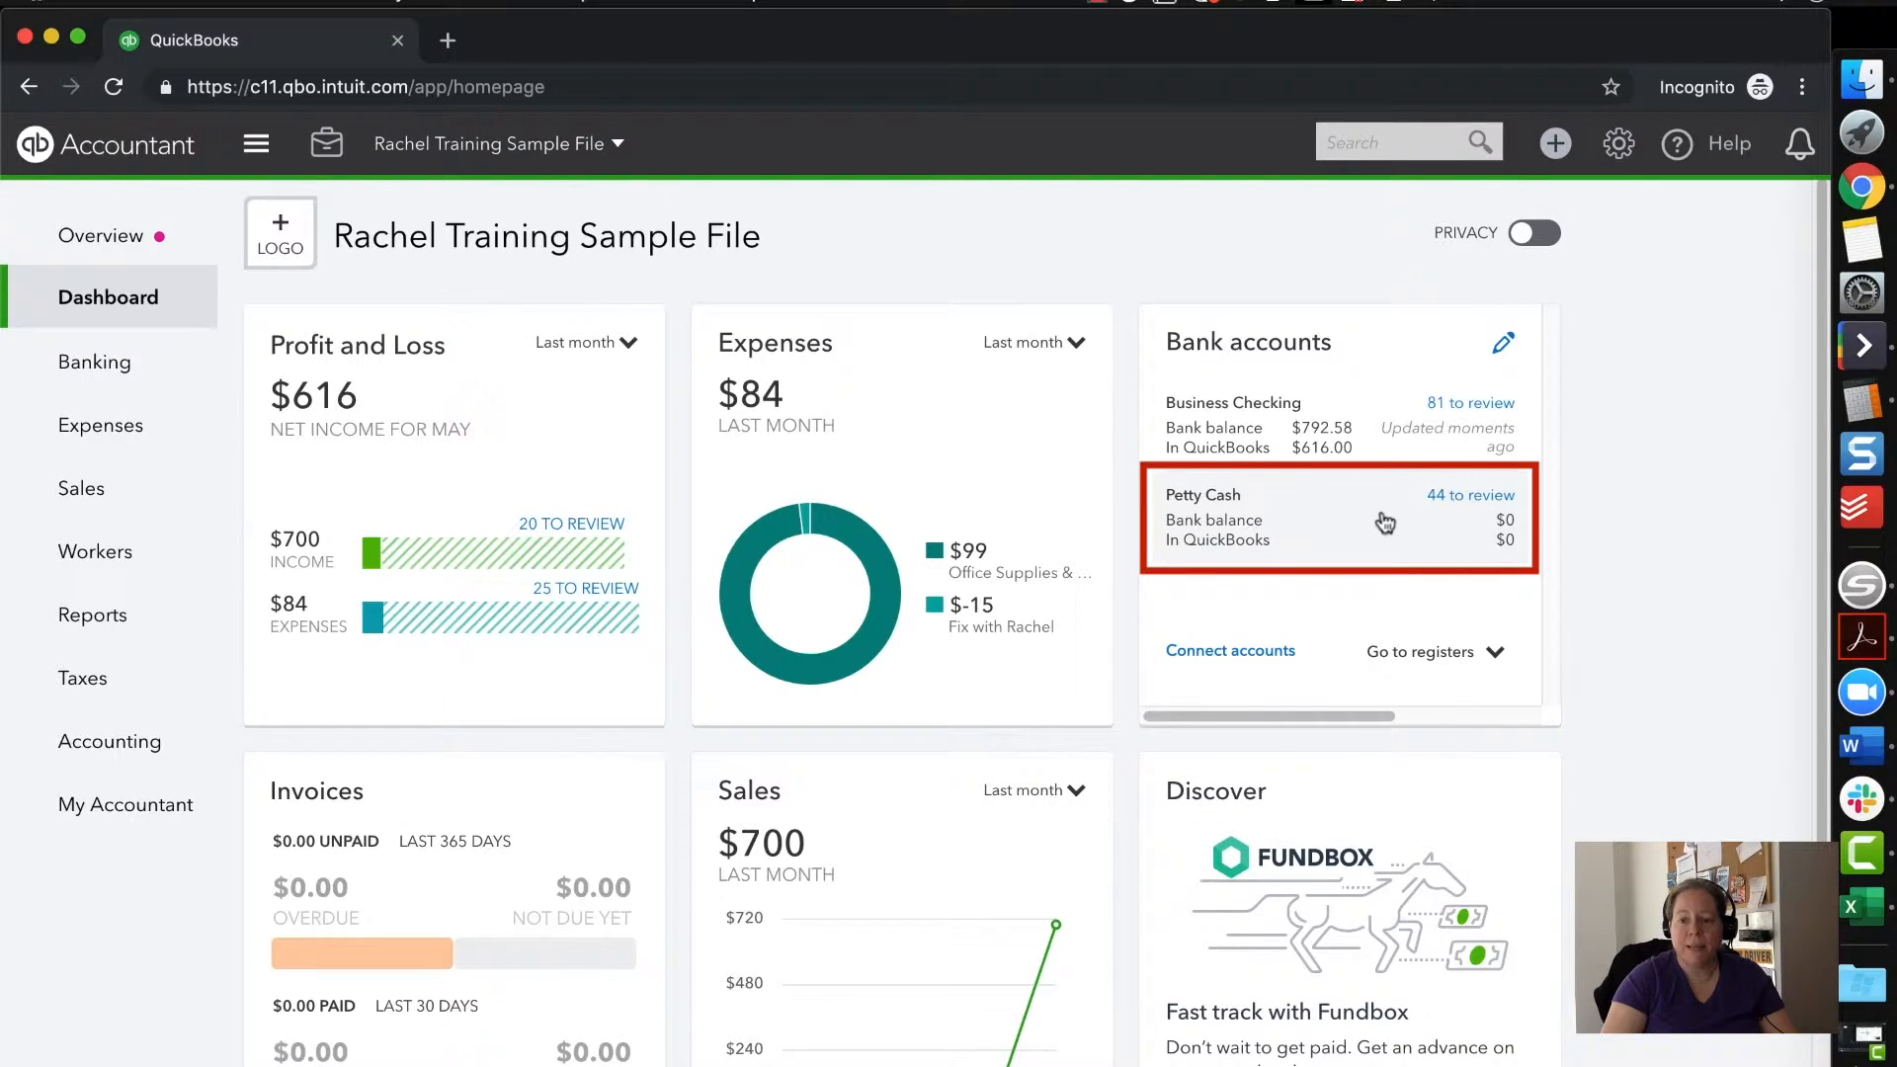
mouse_move(118, 374)
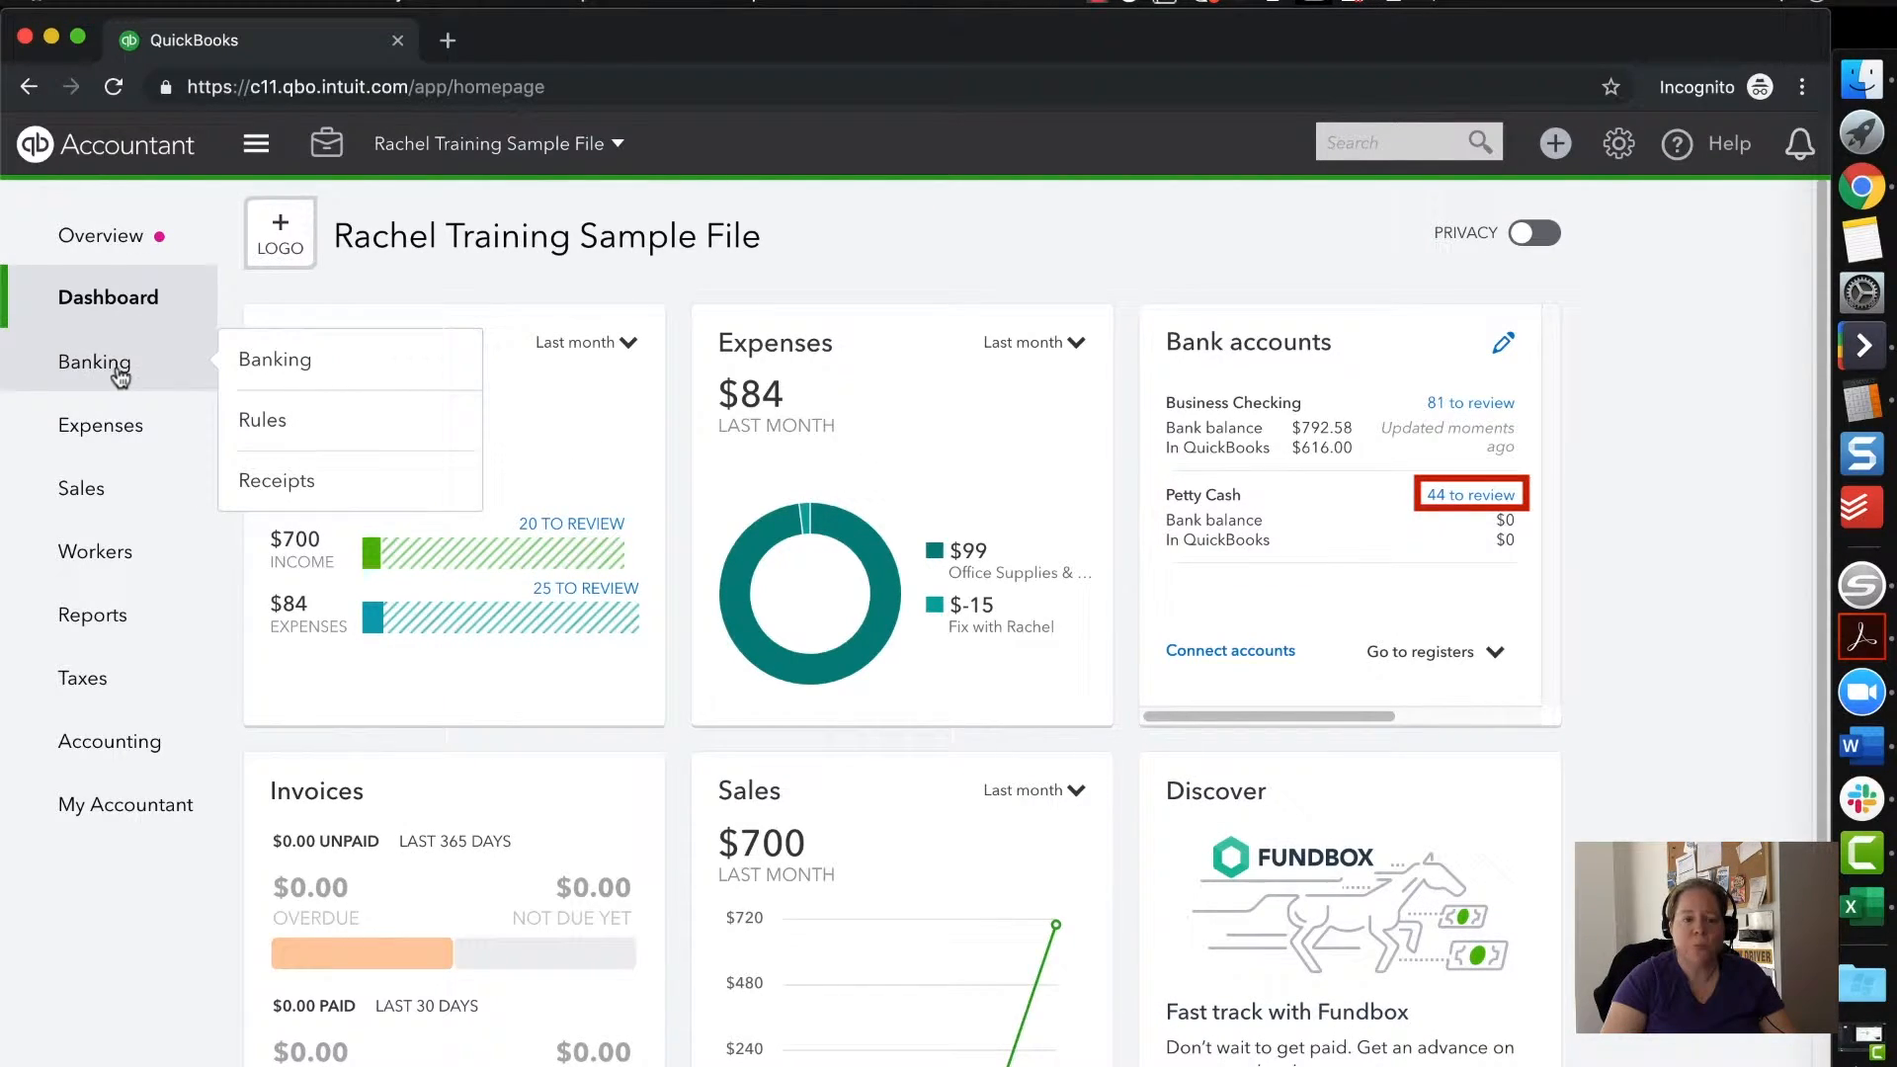
click(293, 366)
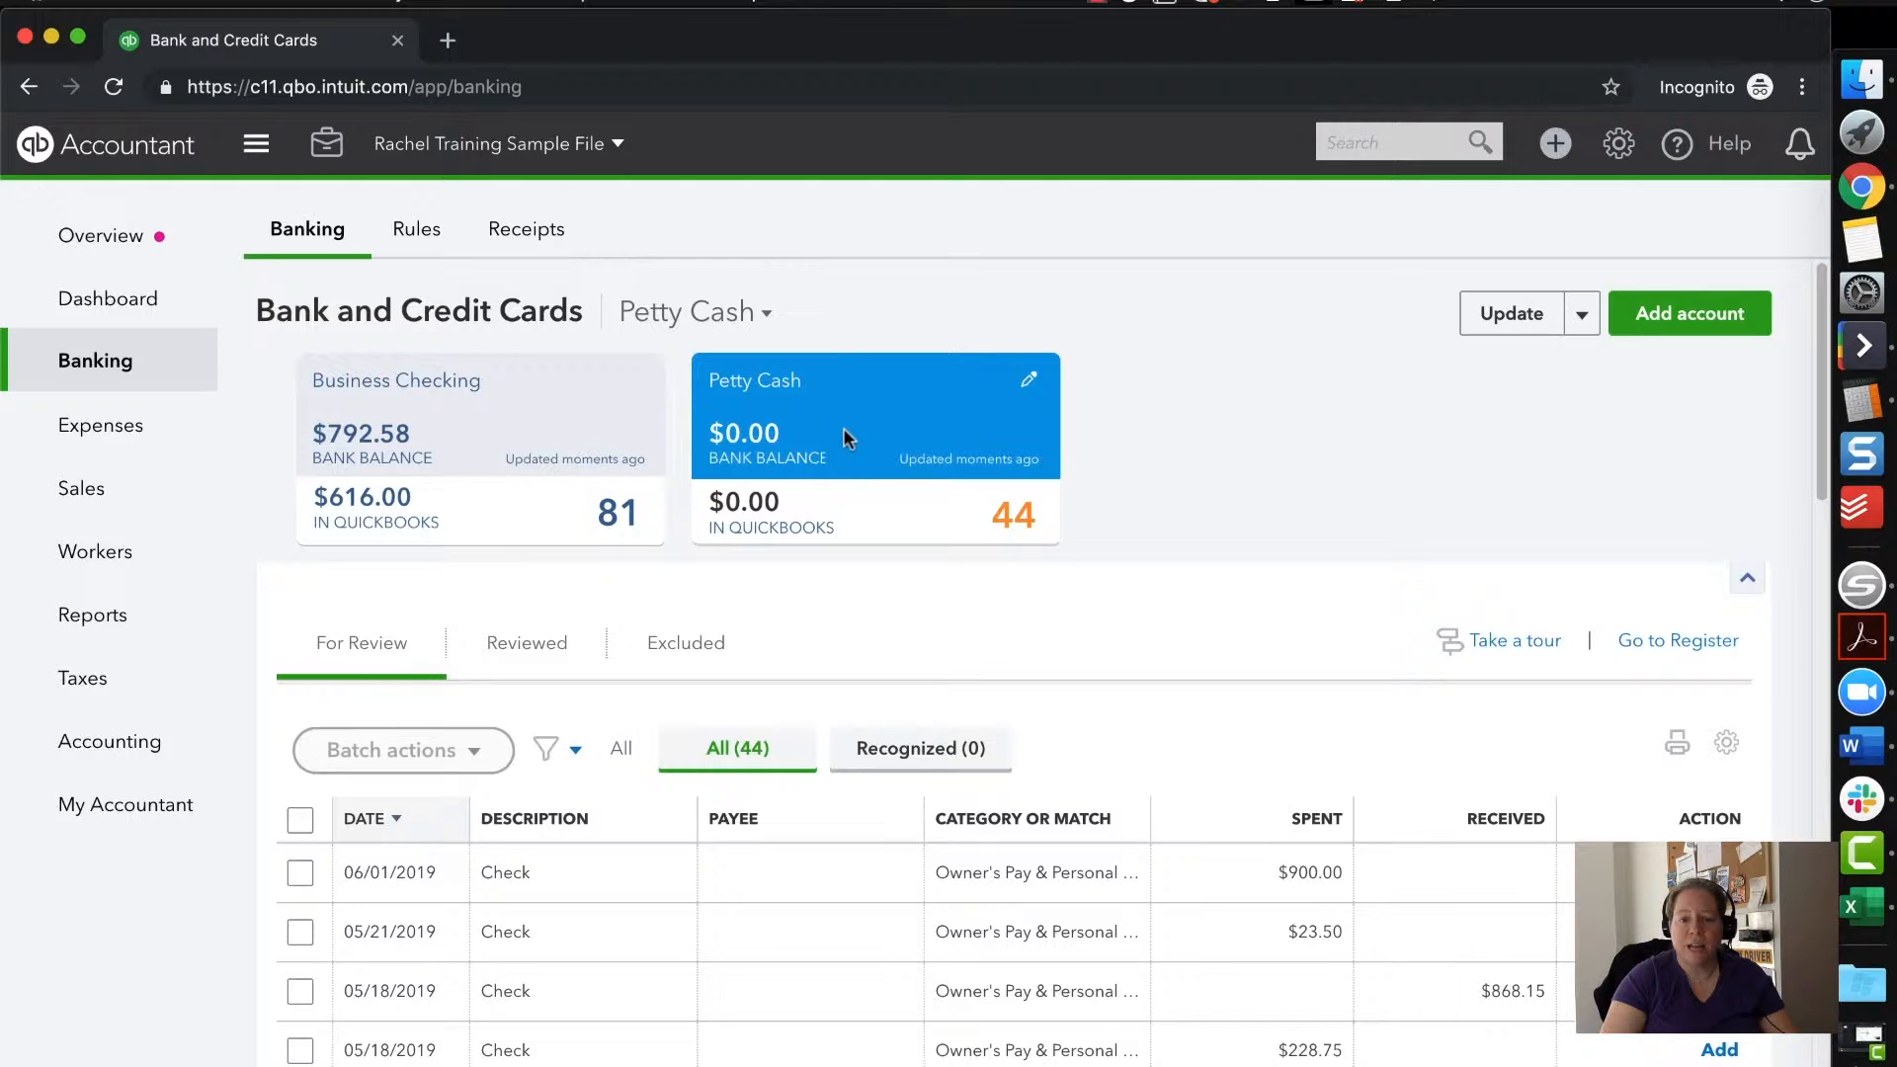
scroll(968, 903, down, 2)
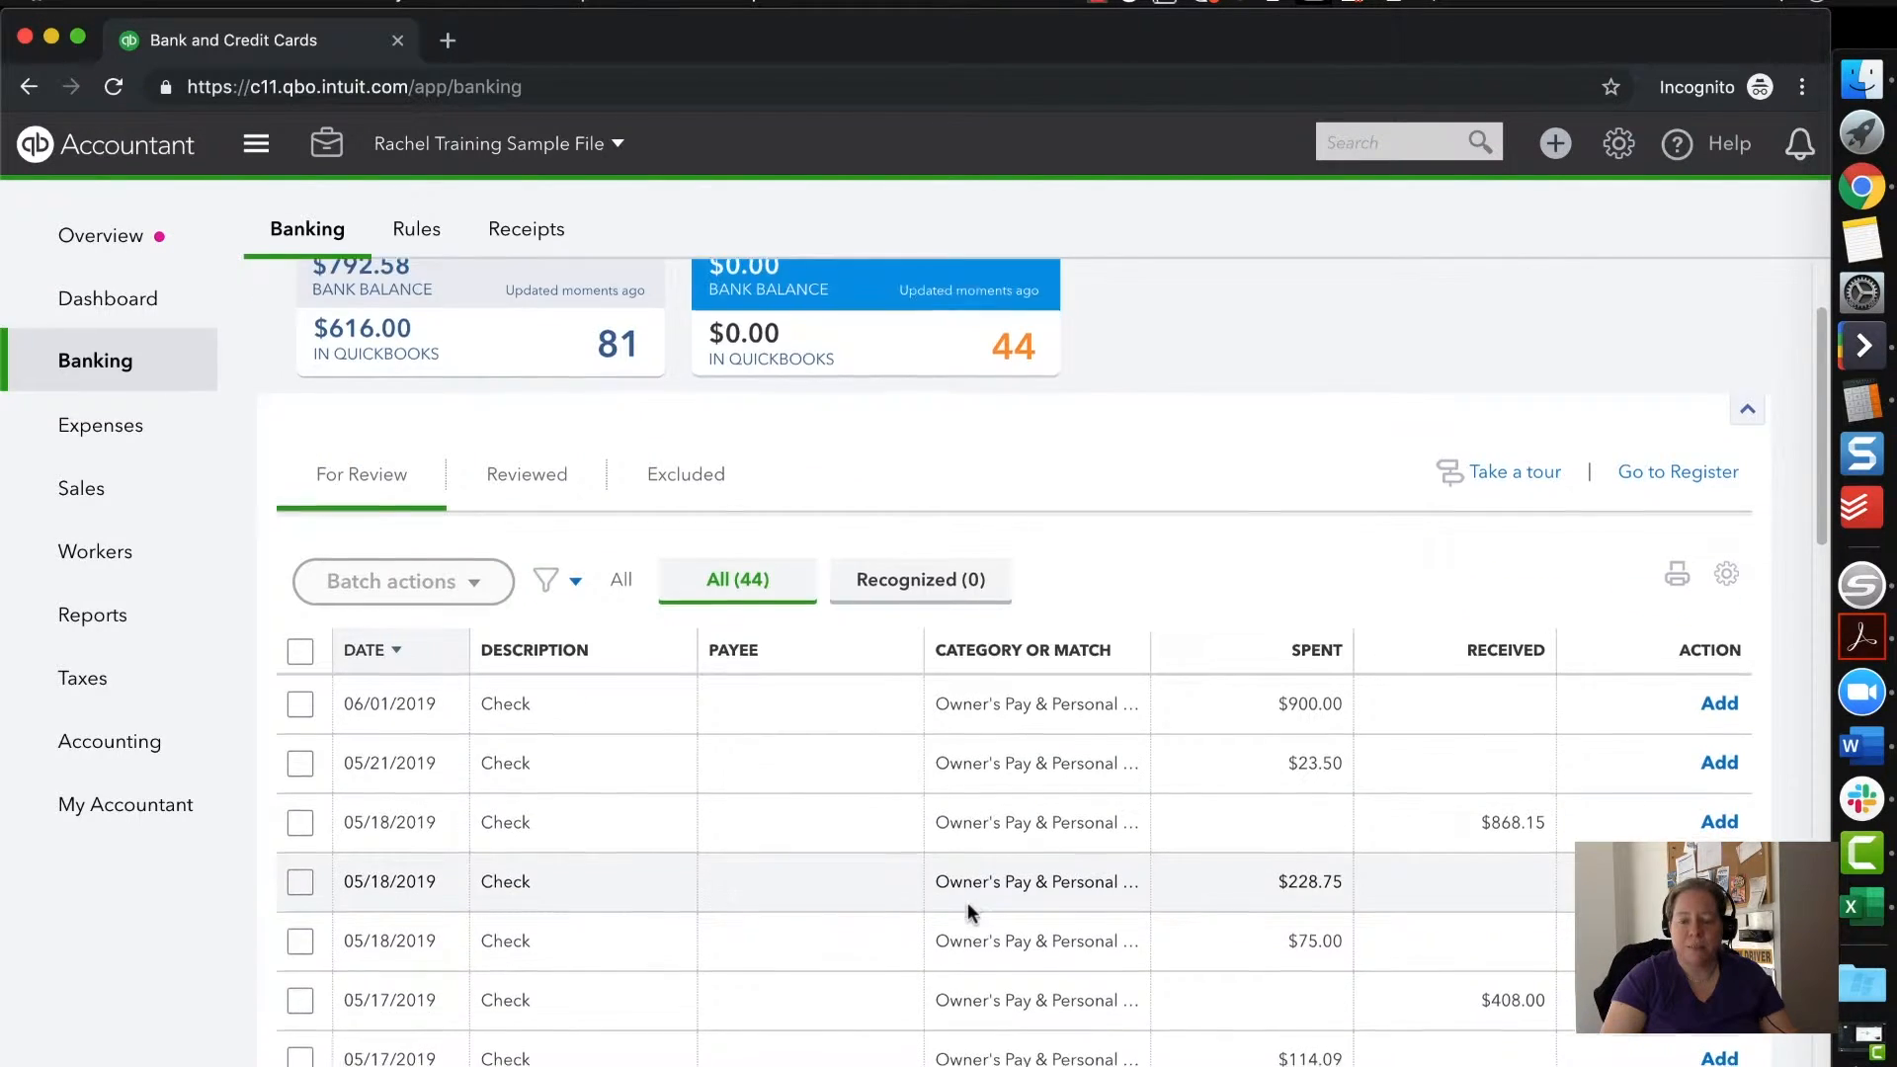
scroll(968, 903, down, 10)
scroll(968, 903, up, 15)
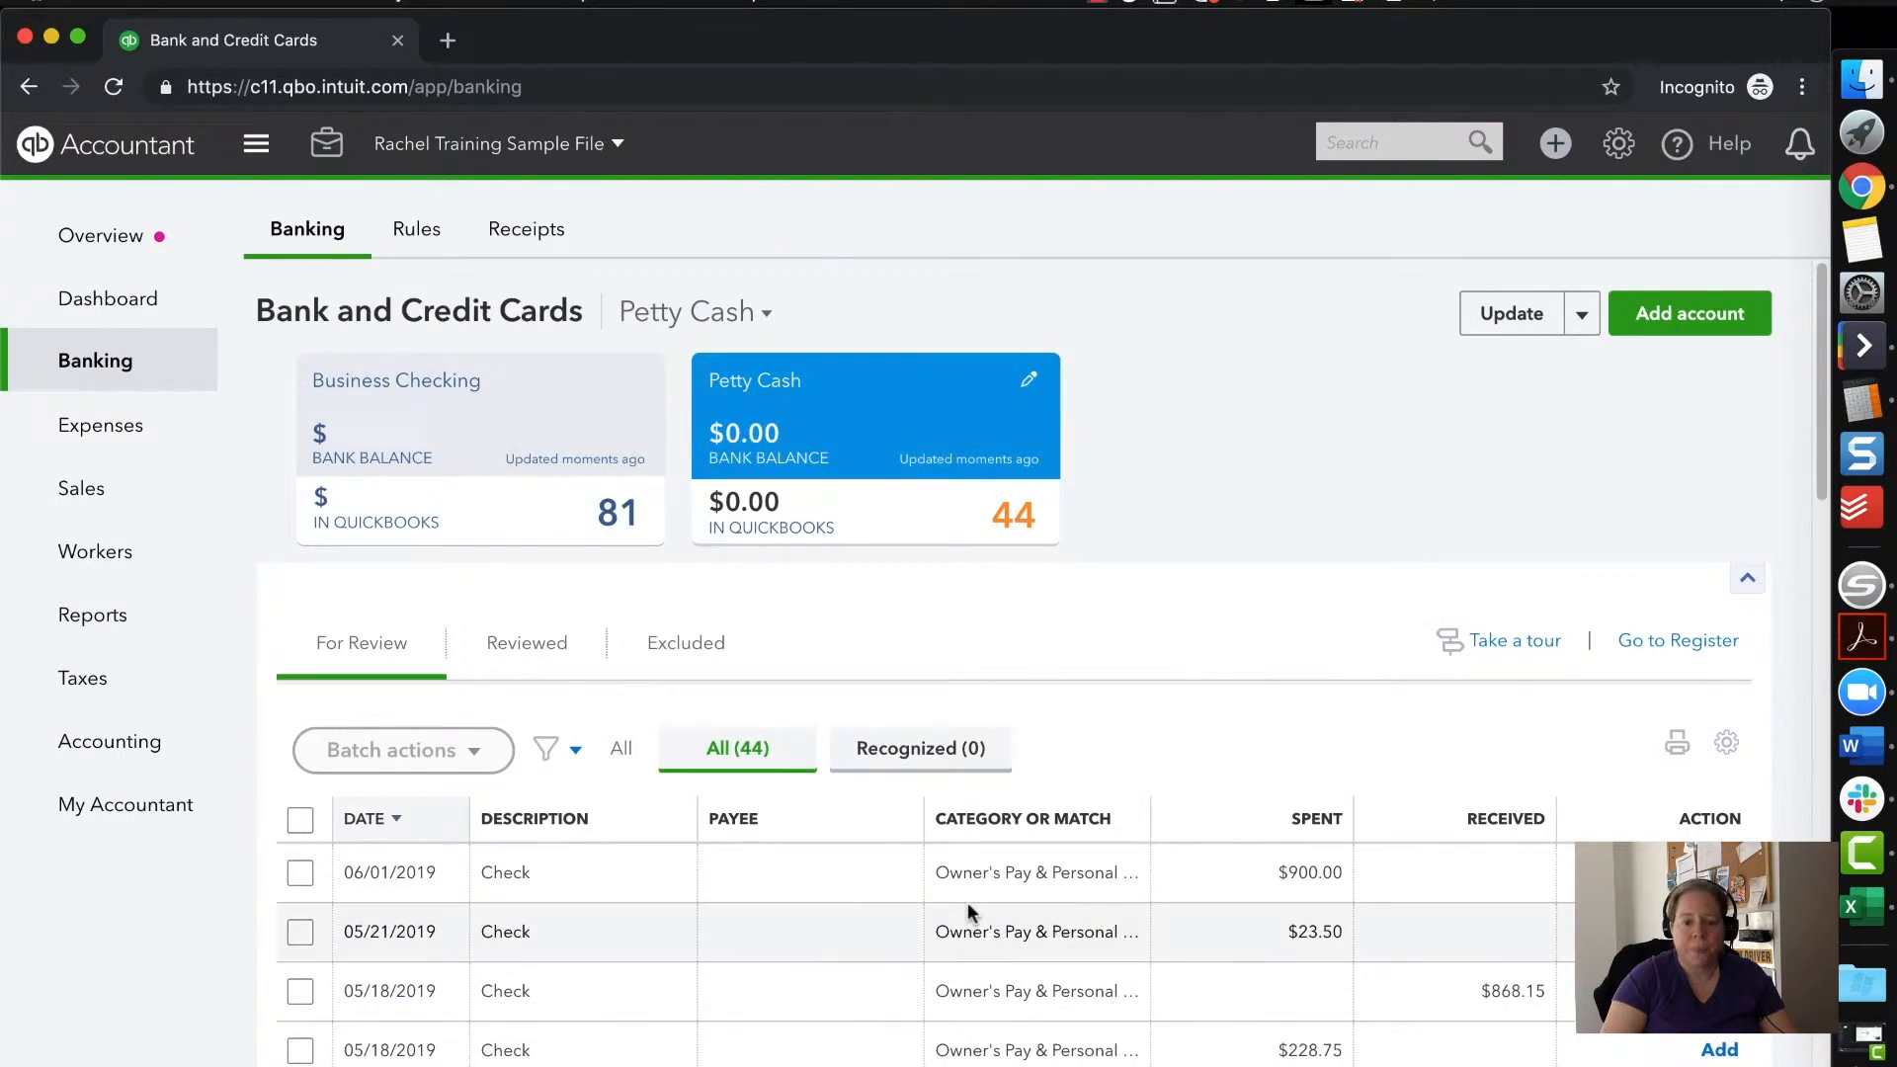